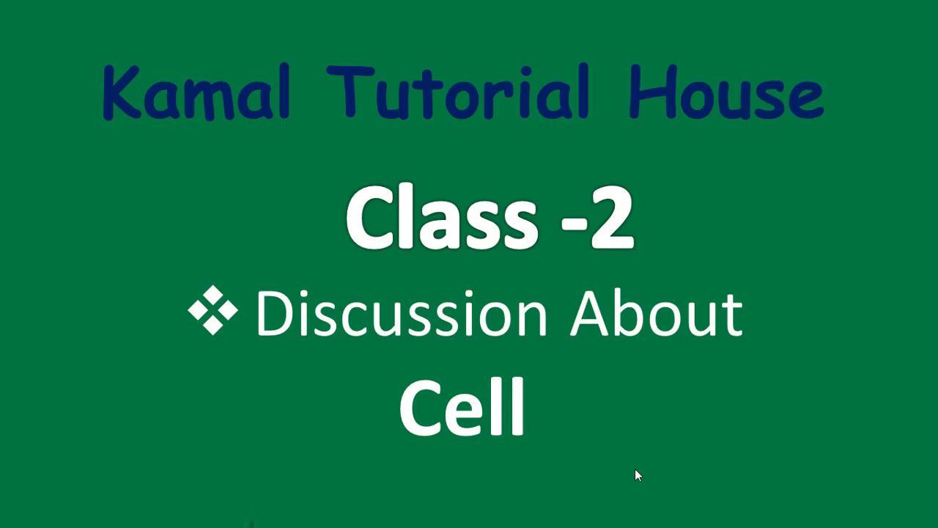
# Open the Class 3 workbook on the Cell Number sheet, move down one cell, and select C5
pyautogui.click(635, 468)
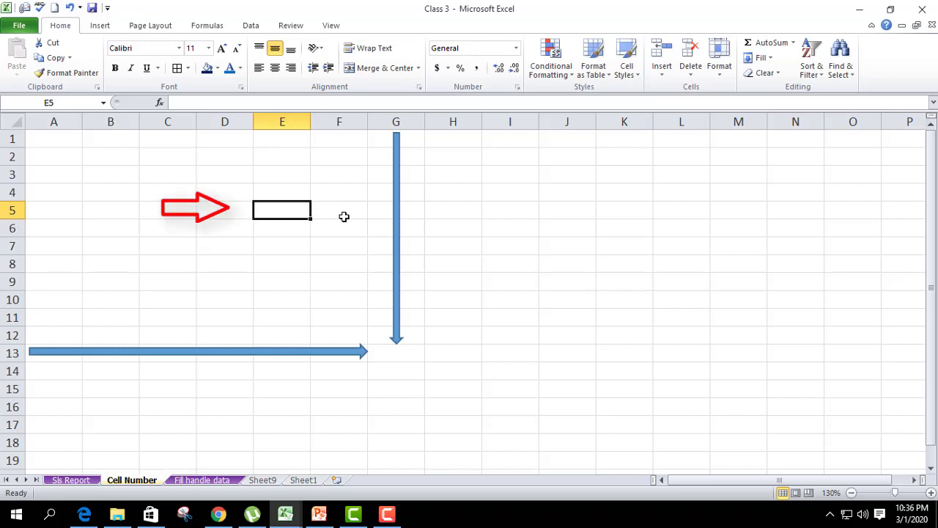
pyautogui.press('Return')
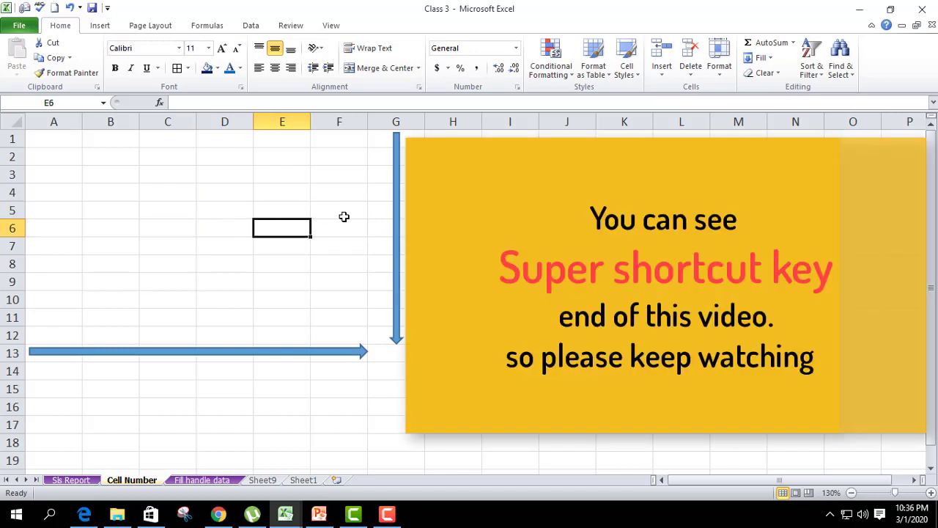
pyautogui.click(191, 211)
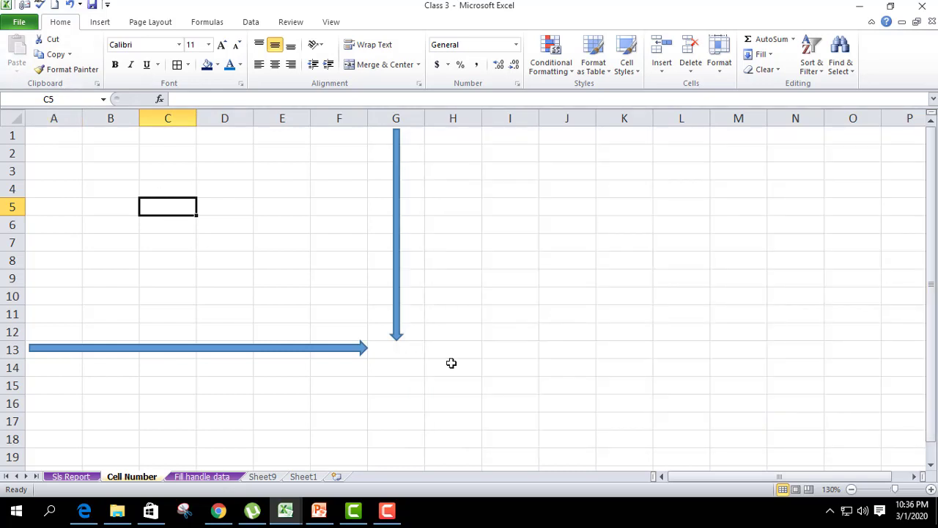
pyautogui.click(397, 349)
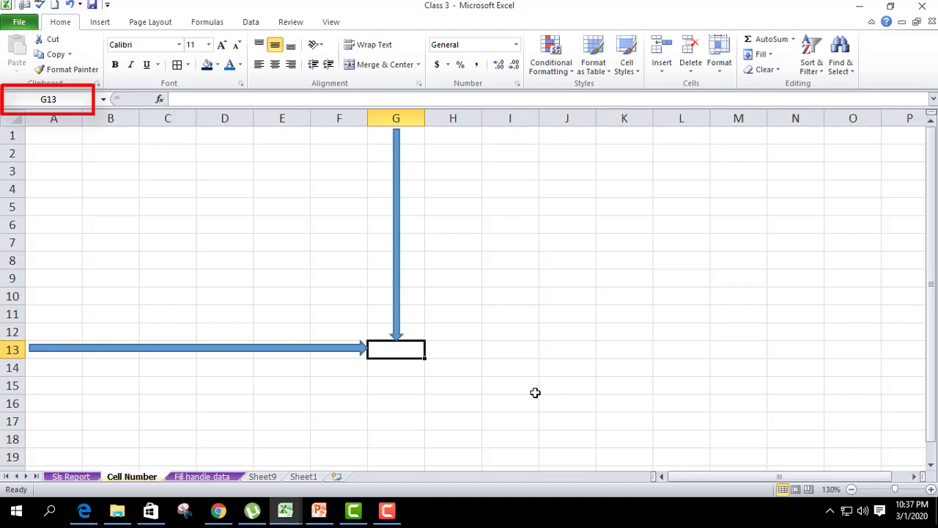
pyautogui.press('Up')
pyautogui.press('Left')
pyautogui.press('Up')
pyautogui.press('Up')
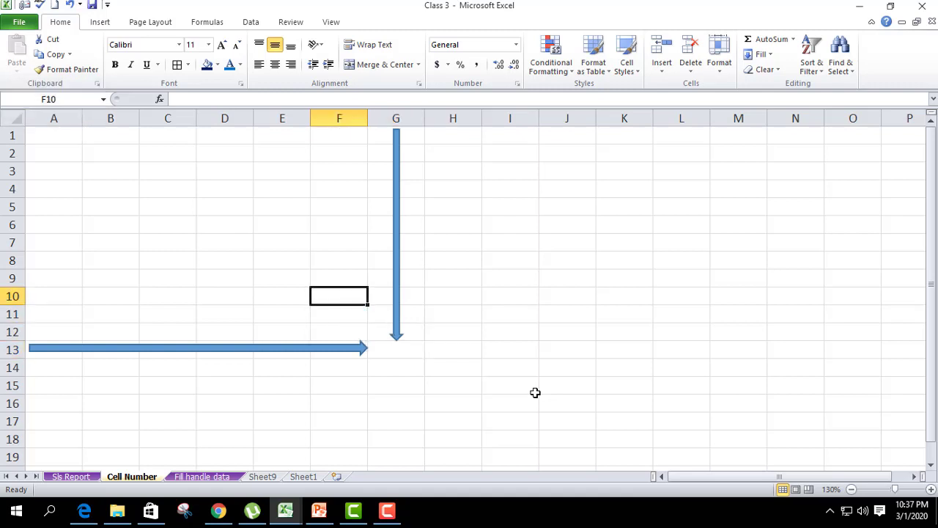
pyautogui.press('Left')
pyautogui.press('Left')
pyautogui.press('Left')
pyautogui.press('Up')
pyautogui.press('Up')
pyautogui.press('Up')
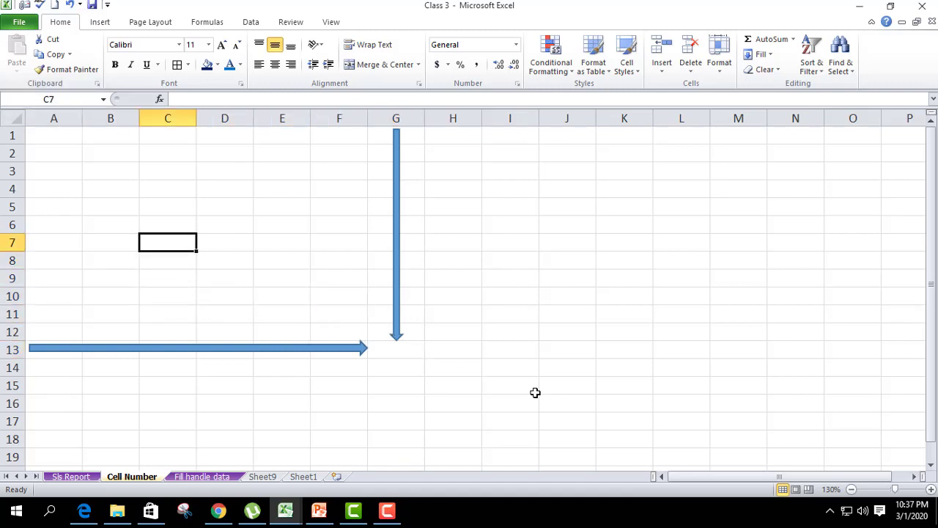
pyautogui.press('Up')
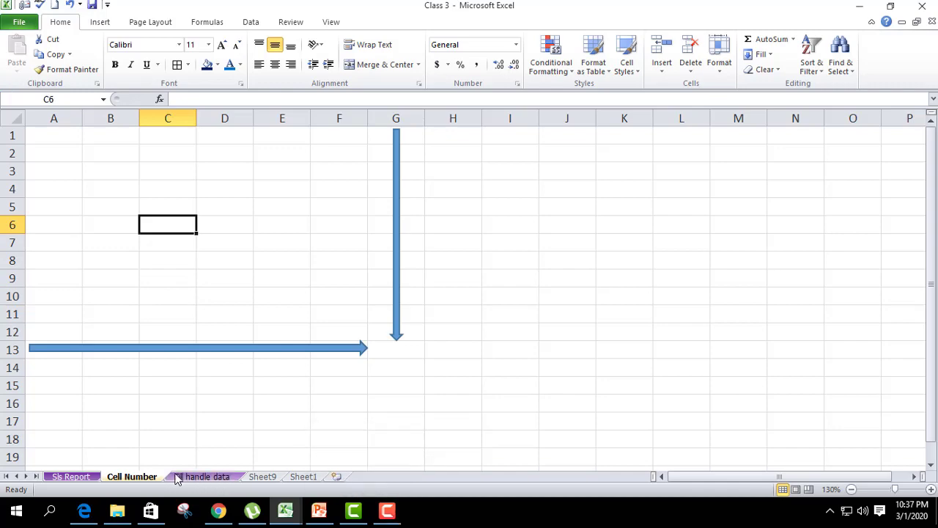
# Switch to Sheet9 via the Fill handle data sheet and select the Retailer Name header D7
pyautogui.click(212, 477)
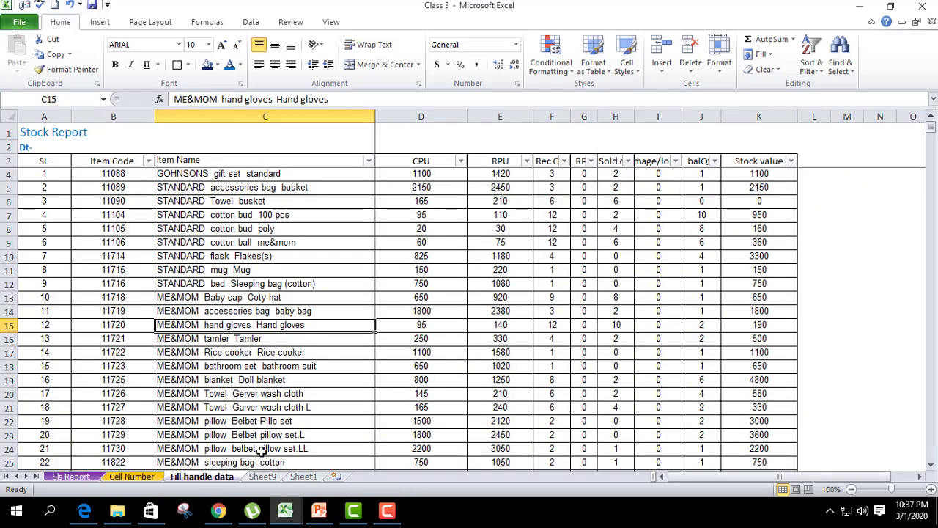
pyautogui.click(263, 477)
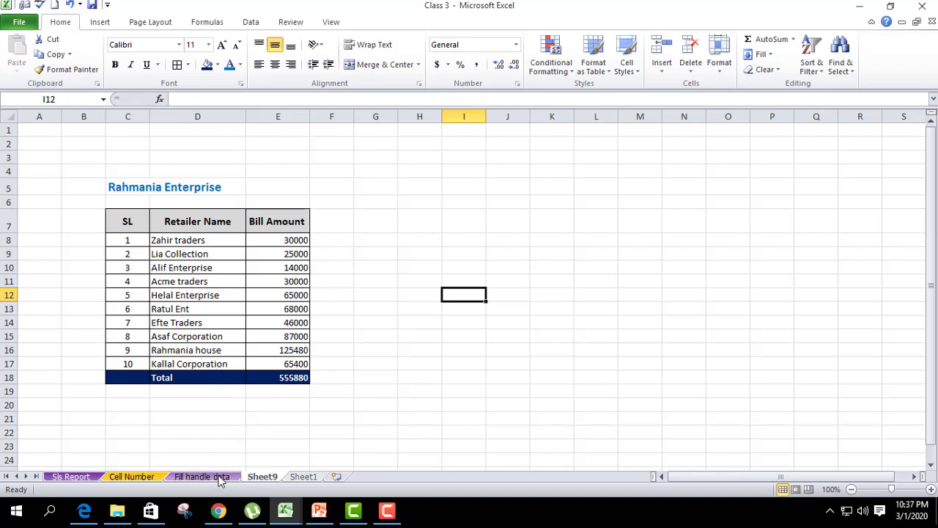
pyautogui.click(187, 221)
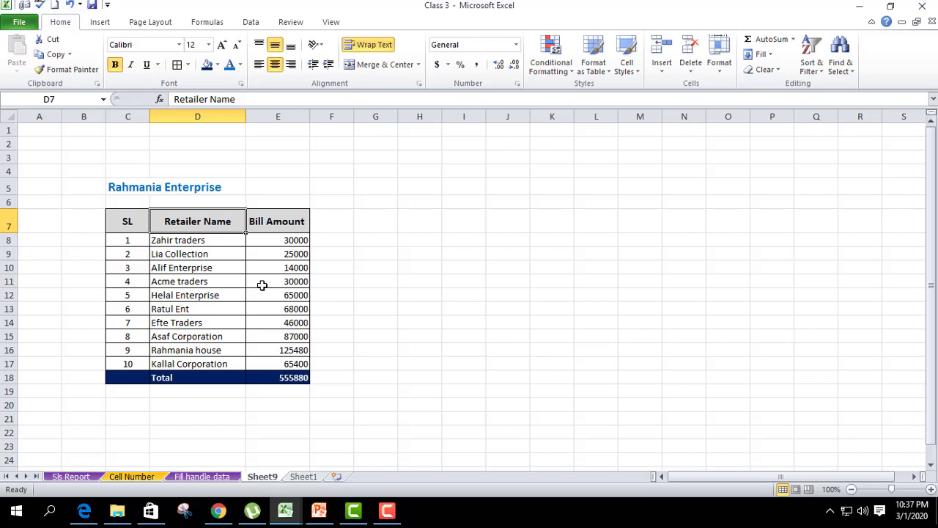
# Move among cells D3, E3, C3 and C6 with the arrow keys, ending at D6
pyautogui.press('Up')
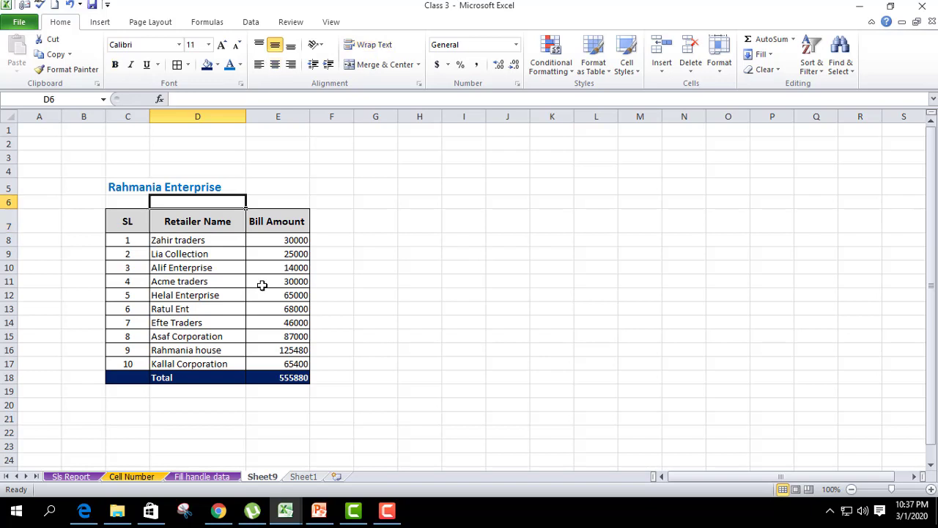
pyautogui.press('Up')
pyautogui.press('Up')
pyautogui.press('Up')
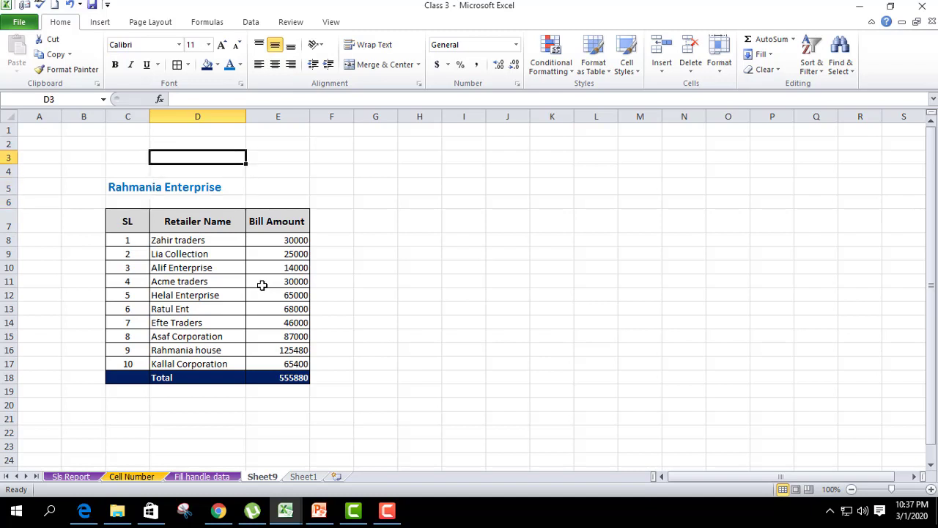
pyautogui.press('Right')
pyautogui.press('Left')
pyautogui.press('Left')
pyautogui.press('Down')
pyautogui.press('Down')
pyautogui.press('Down')
pyautogui.press('Down')
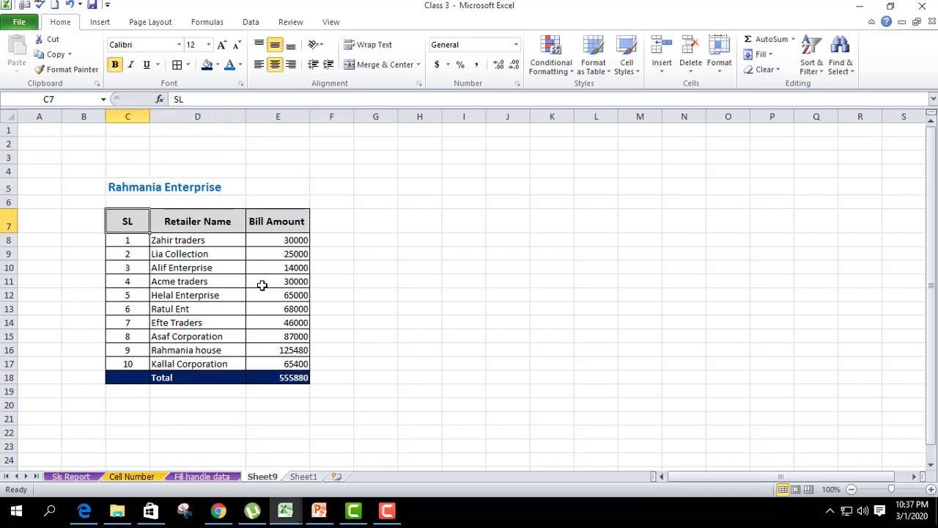
pyautogui.press('Up')
pyautogui.press('Right')
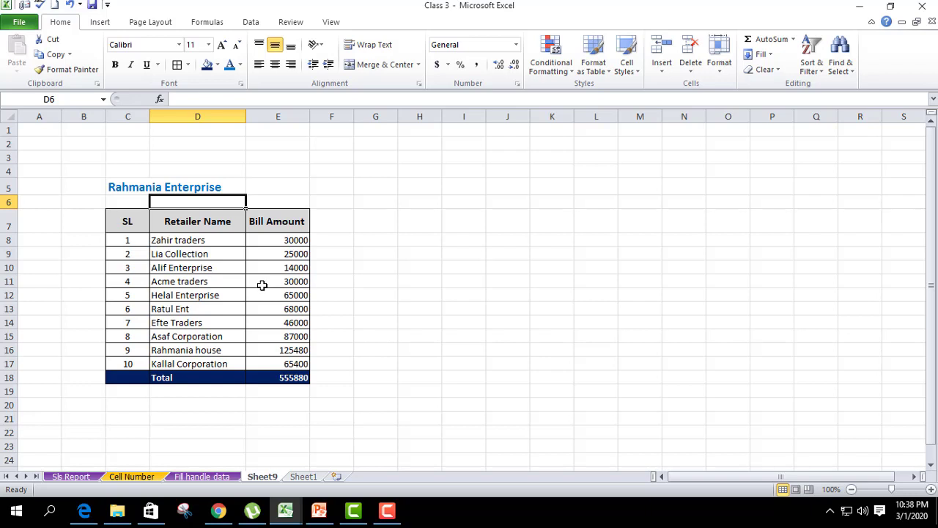
# Move with the arrow keys along rows 6 and 8, ending at cell I8
pyautogui.press('Right')
pyautogui.press('Right')
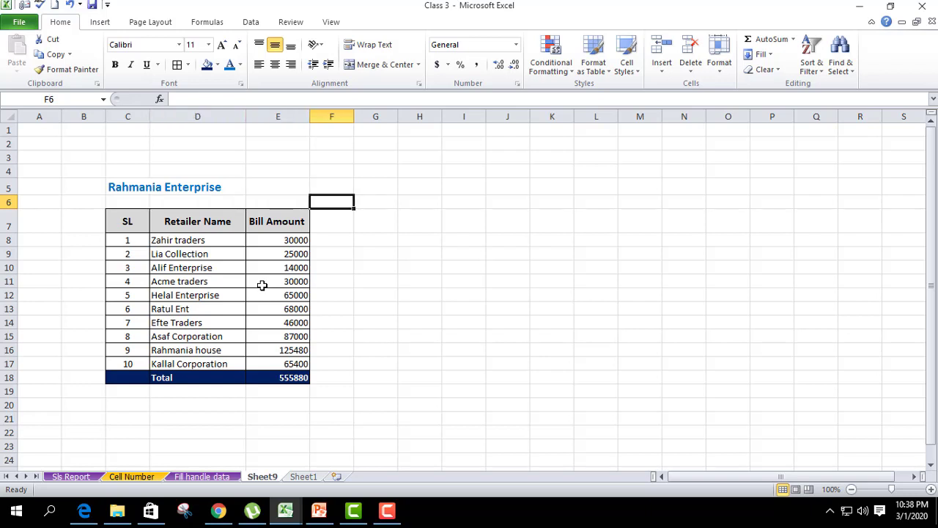
pyautogui.press('Down')
pyautogui.press('Down')
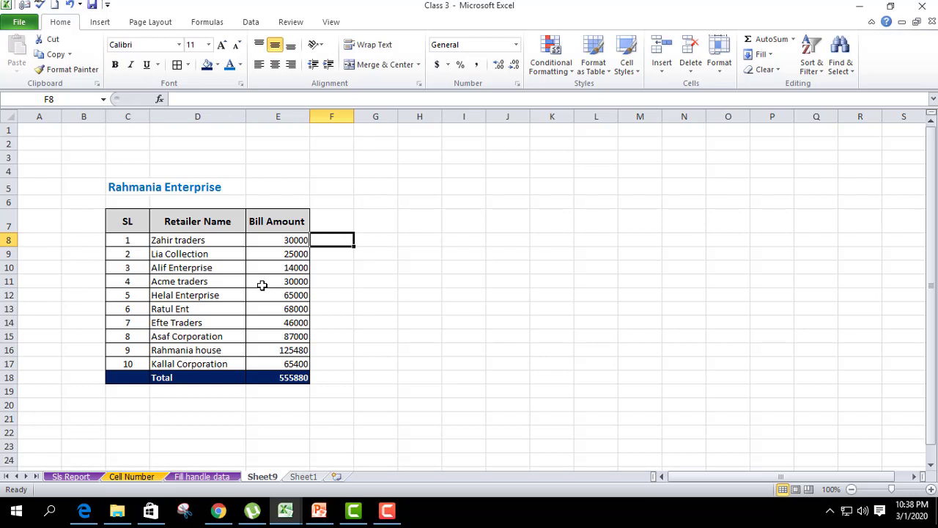
pyautogui.press('Right')
pyautogui.press('Right')
pyautogui.press('Right')
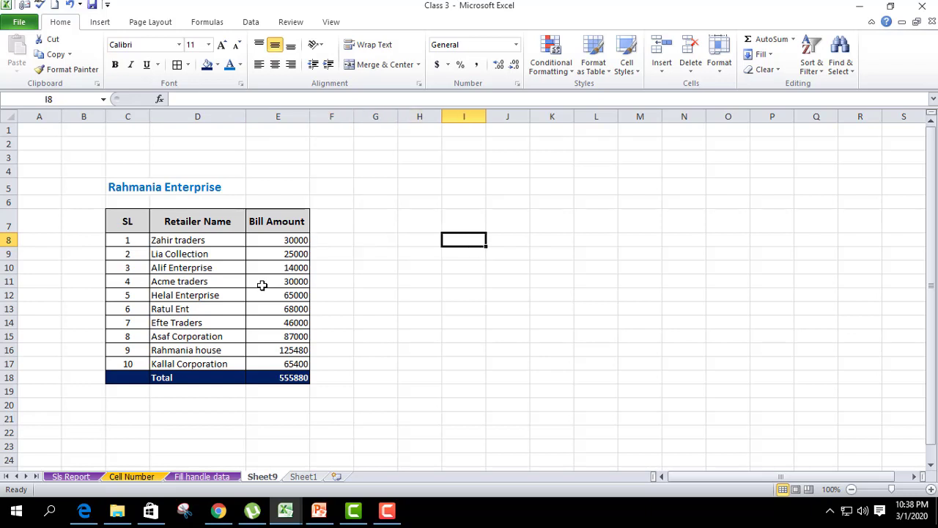
pyautogui.press('Right')
pyautogui.press('Right')
pyautogui.press('Left')
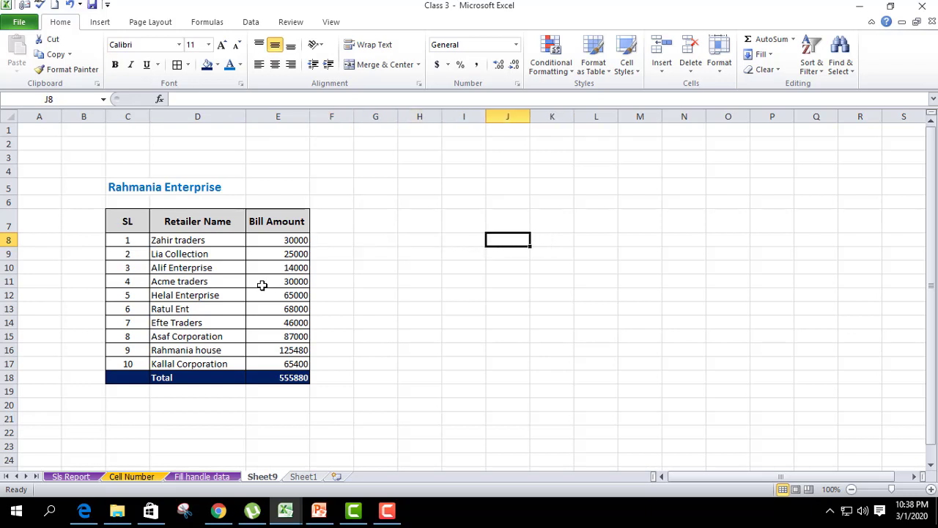
pyautogui.press('Left')
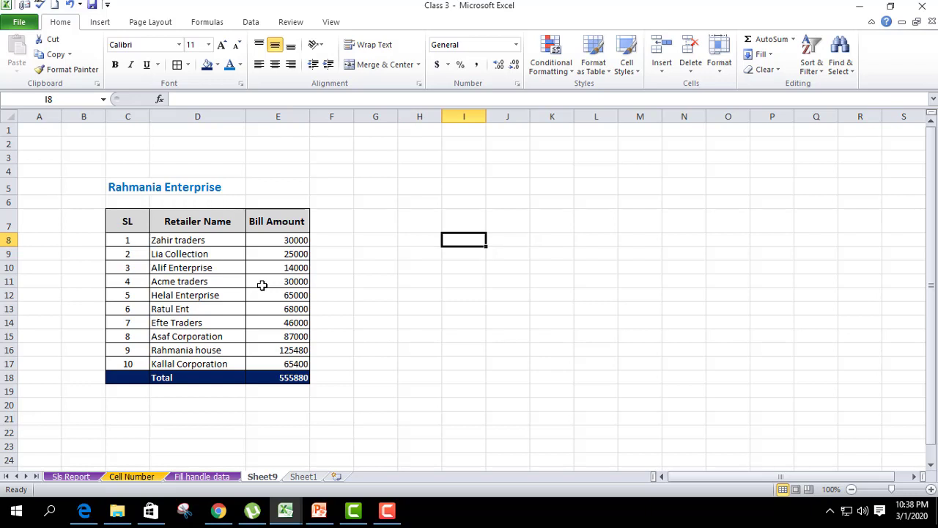
# Enter Lipu, kamal and Rahim across cells I8:K8
pyautogui.write('Lipu')
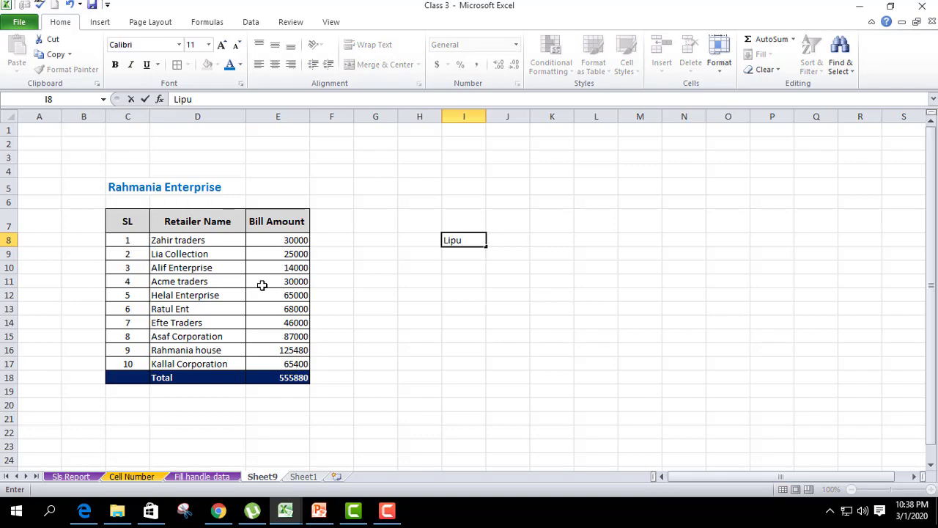
pyautogui.press('Tab')
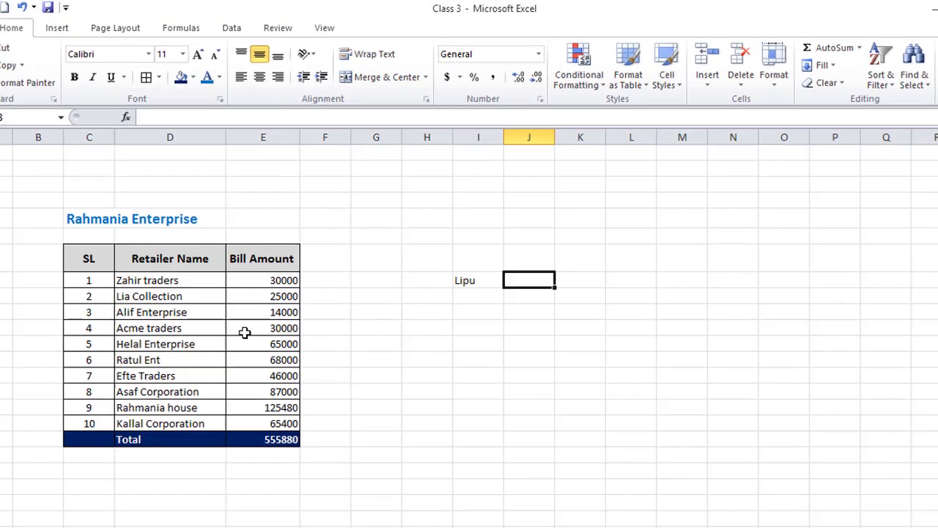
pyautogui.press('Left')
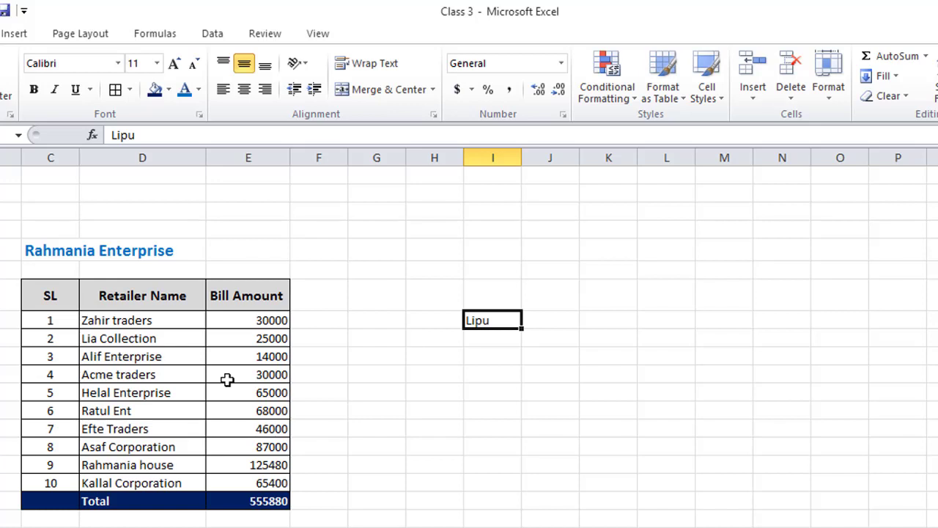
pyautogui.press('Tab')
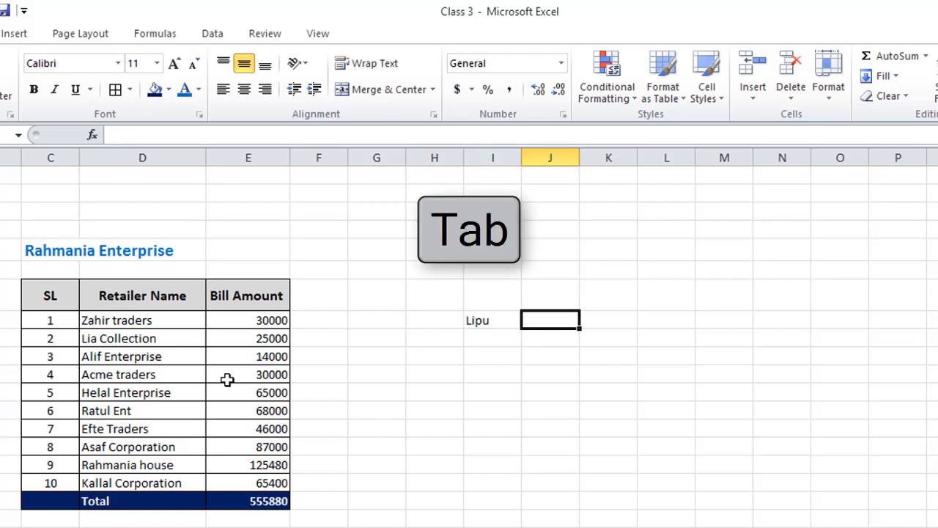
pyautogui.write('kamal')
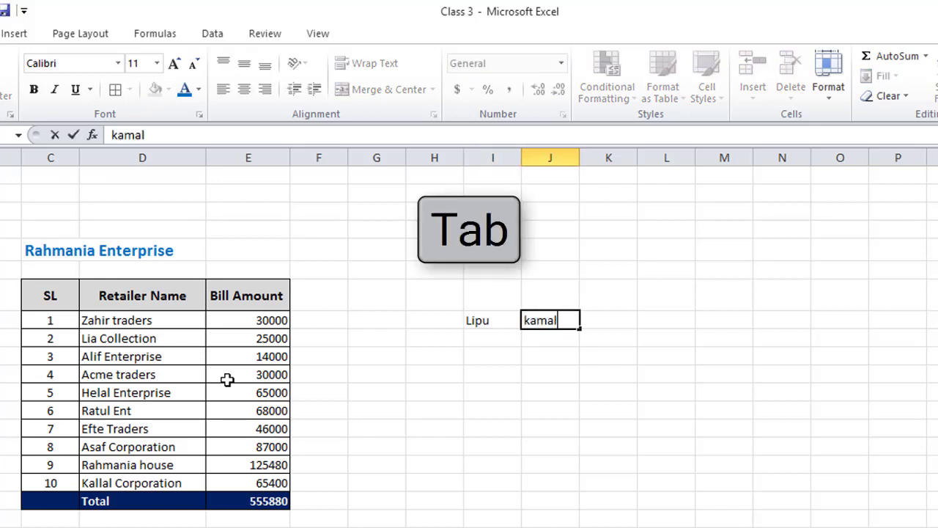
pyautogui.press('Tab')
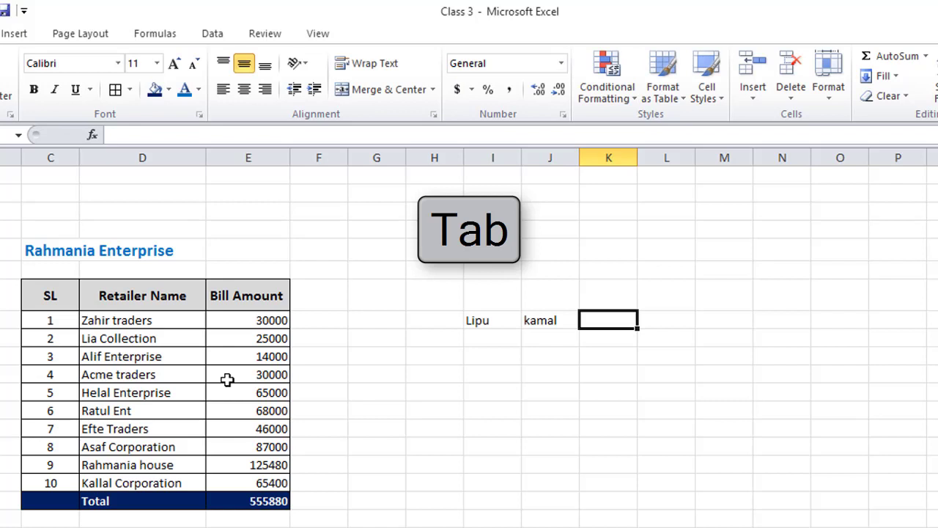
pyautogui.write('Rahim')
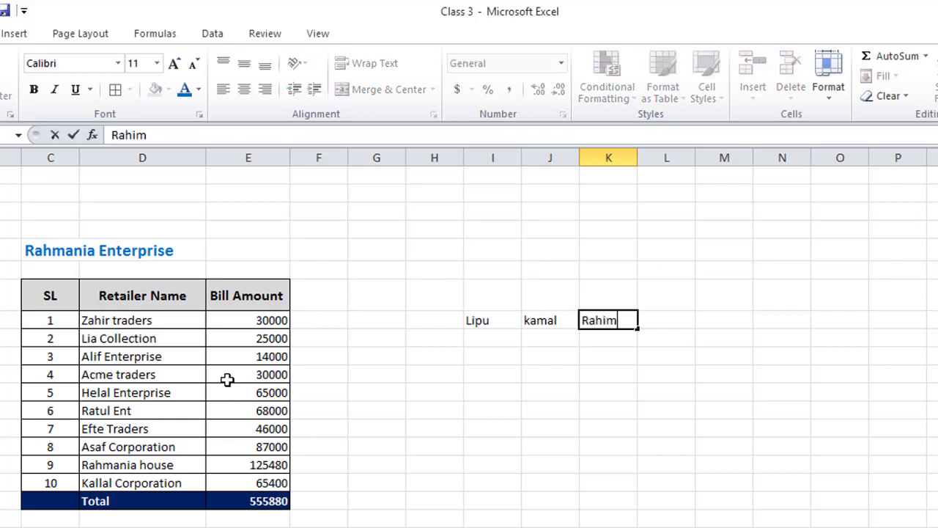
pyautogui.press('Tab')
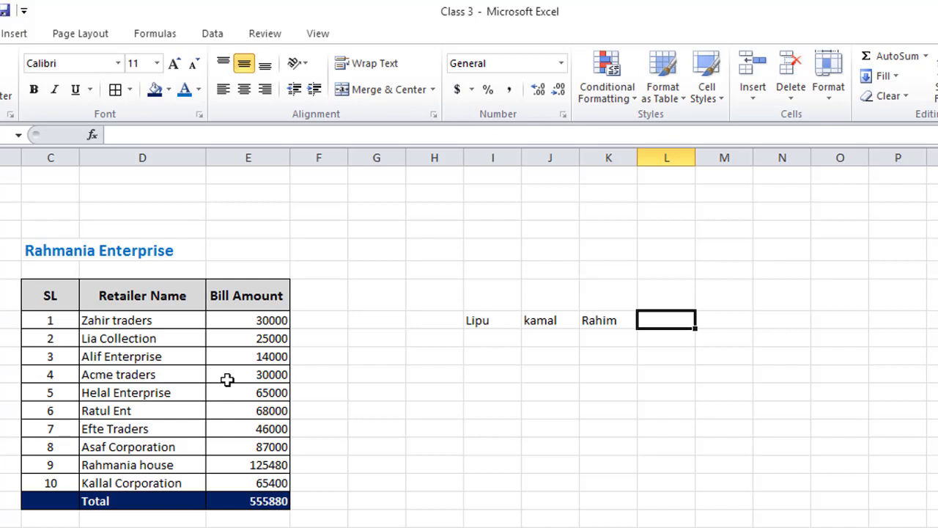
# Enter hhhd, fgf and dfd down cells I9:I11
pyautogui.press('Return')
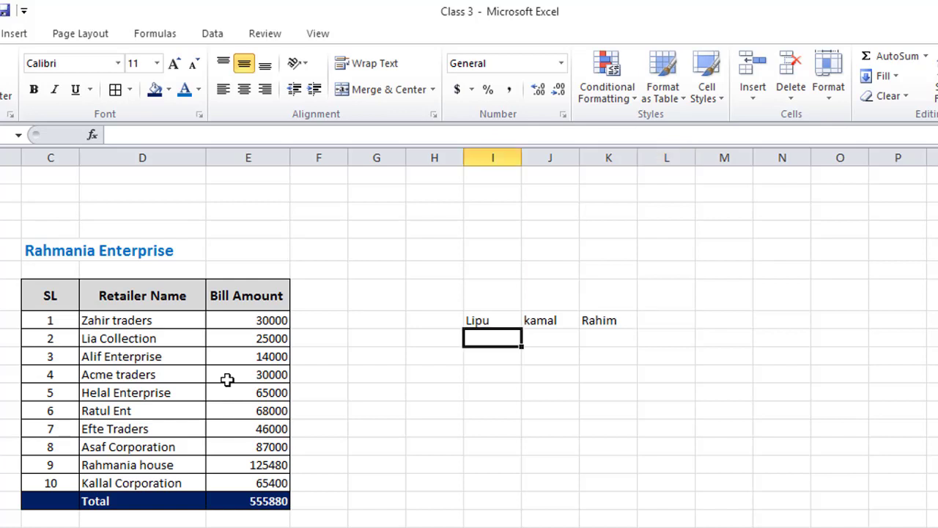
pyautogui.write('hhhd')
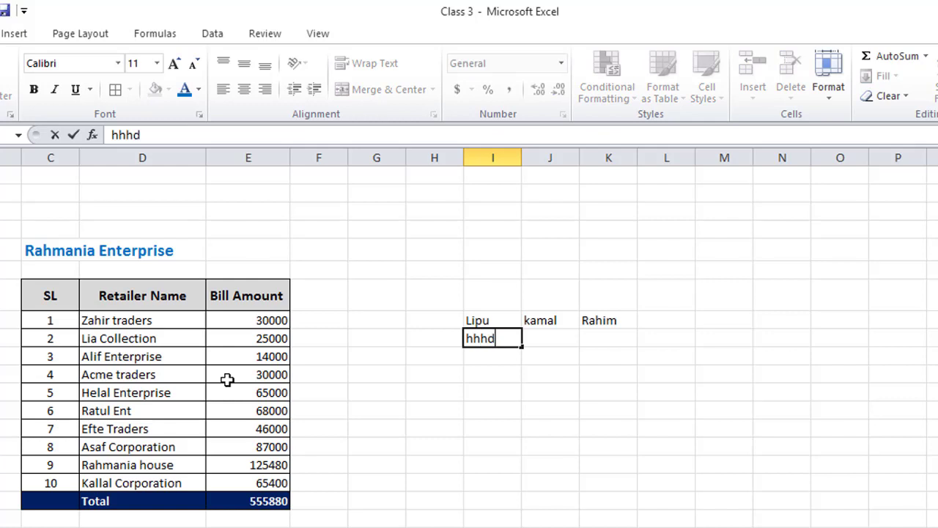
pyautogui.press('Return')
pyautogui.write('fgf')
pyautogui.press('Return')
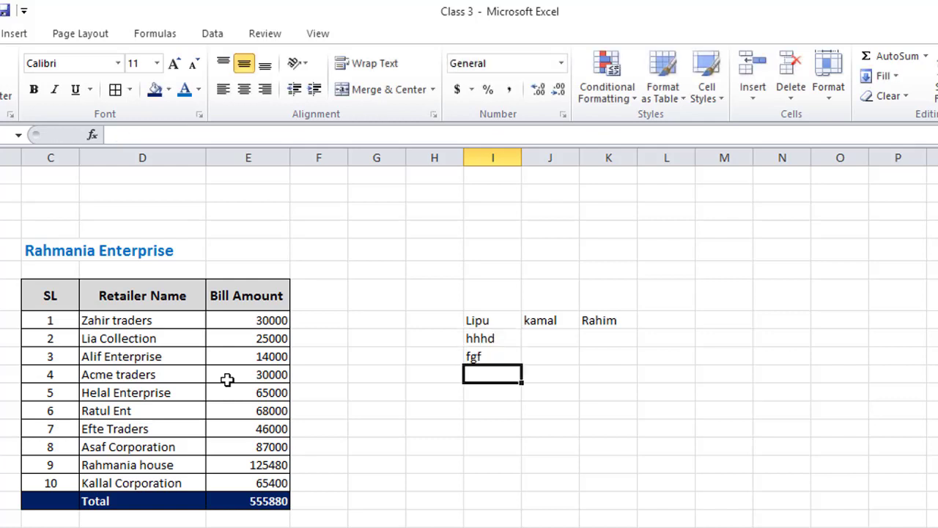
pyautogui.write('dfd')
pyautogui.press('Return')
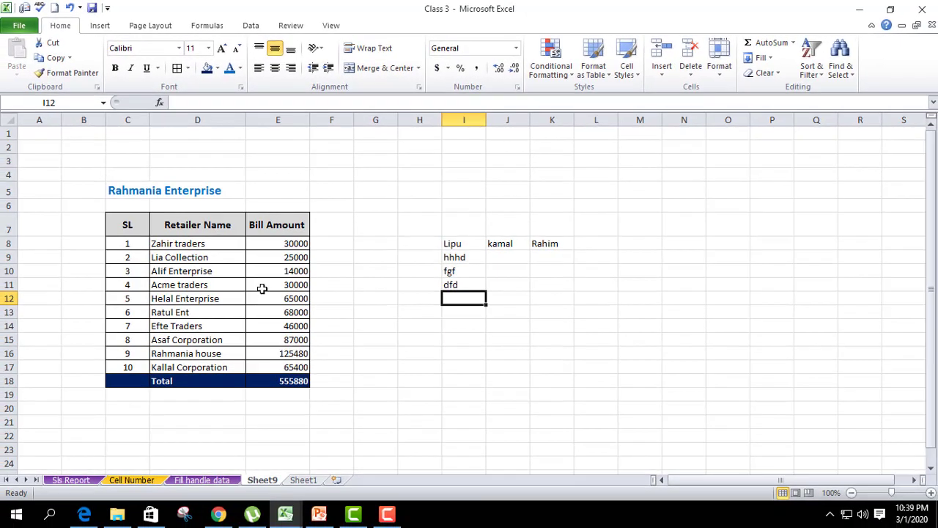
# Undo the scratch entries beside the table and select the Zahir traders and Lia Collection cells
pyautogui.click(314, 387)
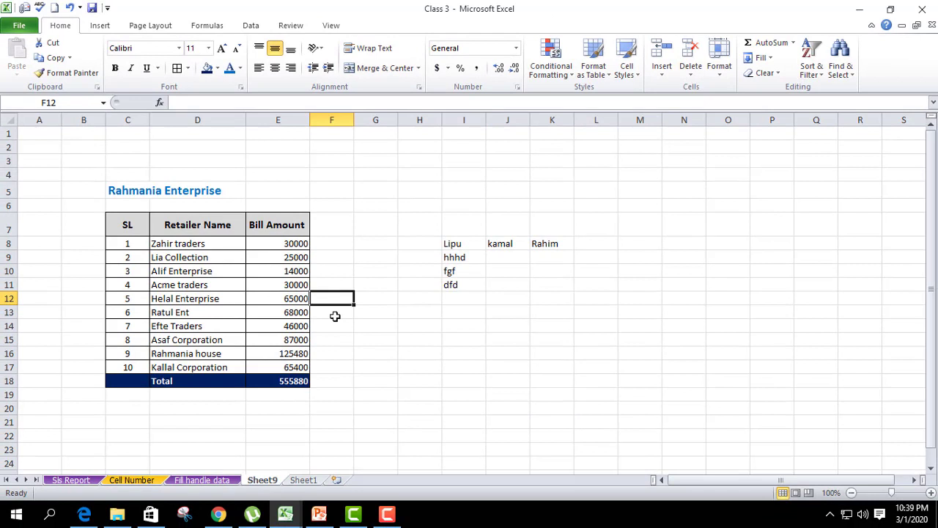
pyautogui.hotkey('ctrl', 'z')
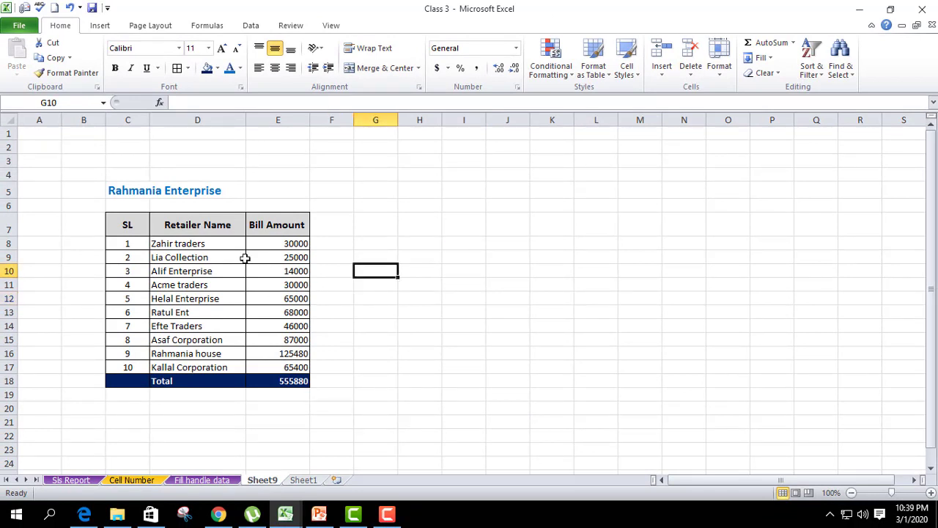
pyautogui.click(217, 247)
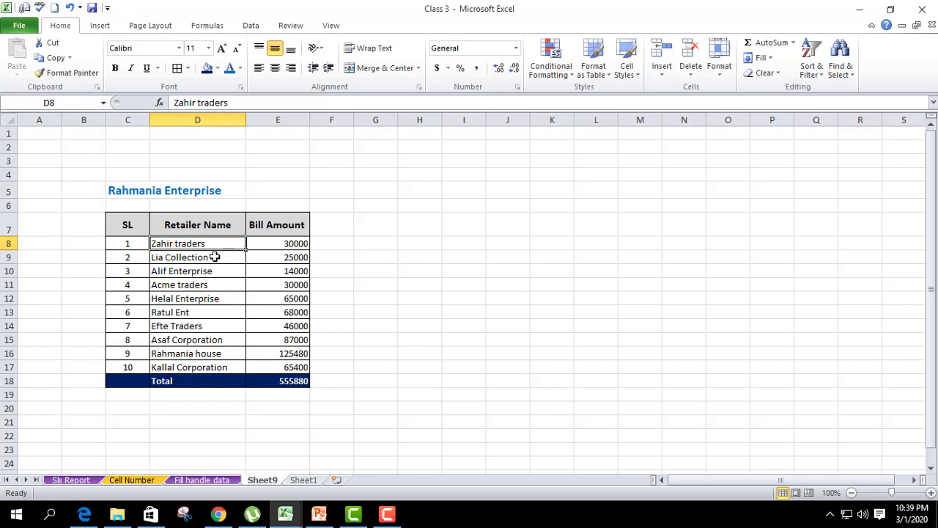
pyautogui.click(213, 257)
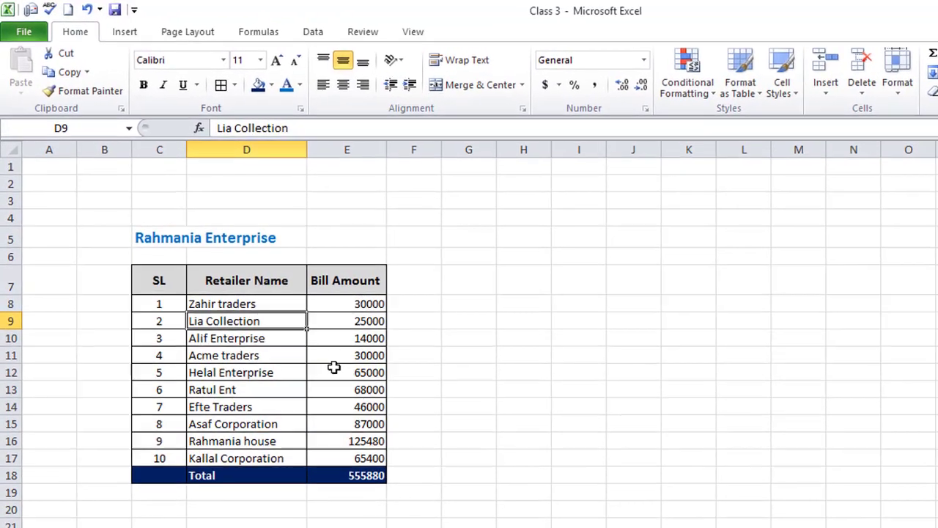
# Try editing the Alif Enterprise cell, then remove the added characters and leave it
pyautogui.click(209, 276)
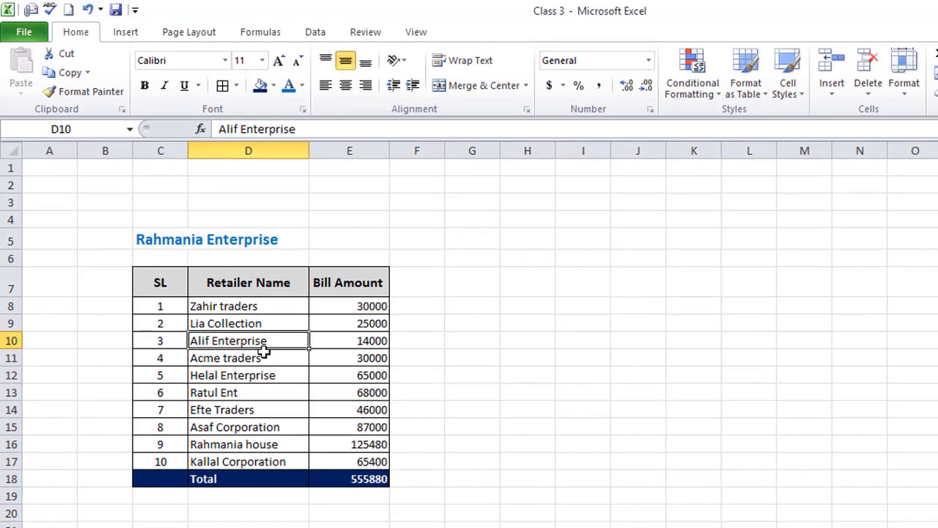
pyautogui.press('F2')
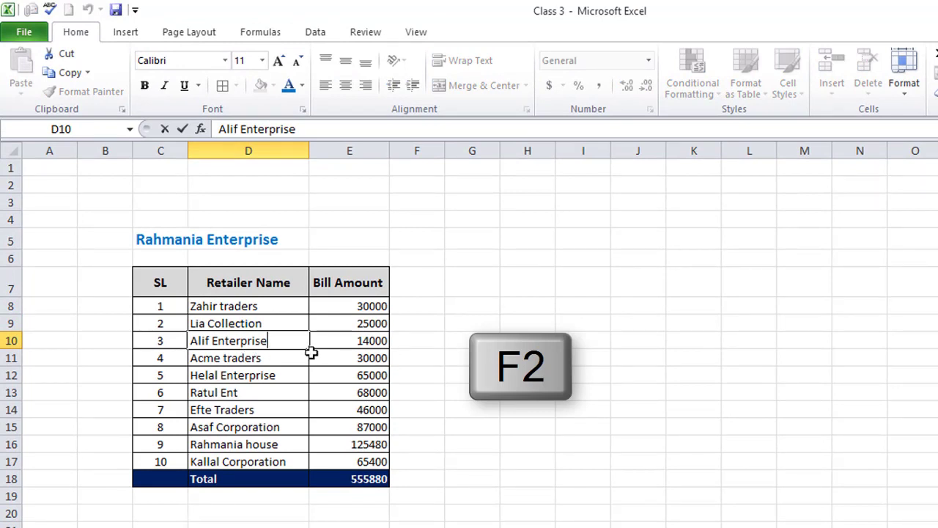
pyautogui.write('fgg')
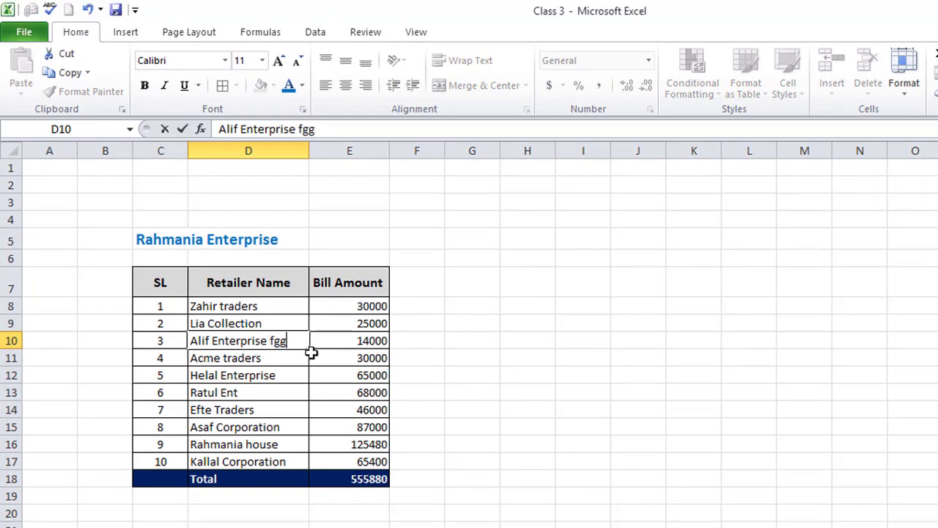
pyautogui.press('BackSpace')
pyautogui.press('BackSpace')
pyautogui.press('BackSpace')
pyautogui.press('BackSpace')
pyautogui.click(288, 409)
# Change Lia Collection's bill amount from 25000 to 30000
pyautogui.click(253, 325)
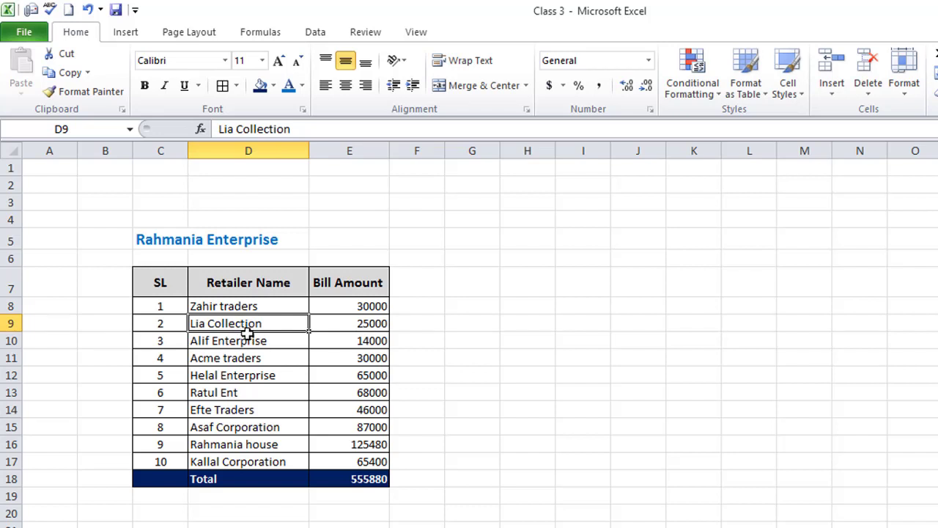
pyautogui.press('Right')
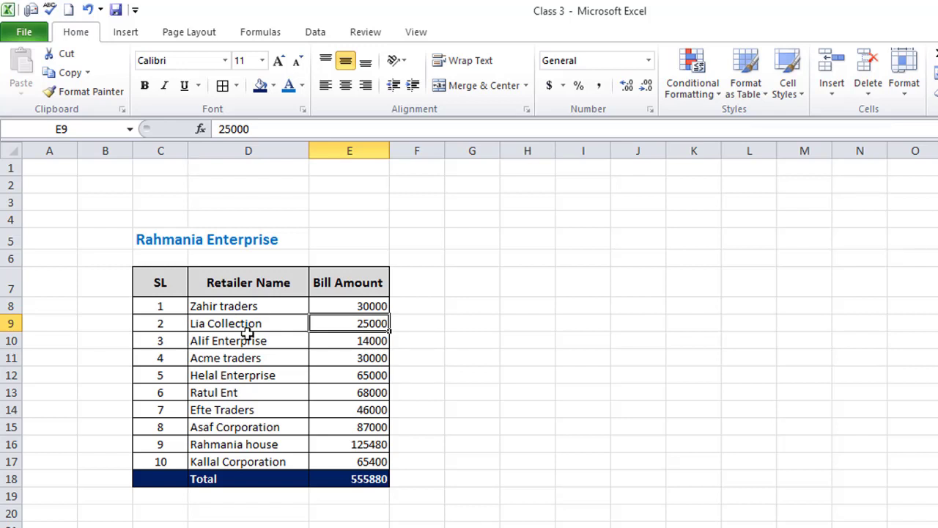
pyautogui.press('Down')
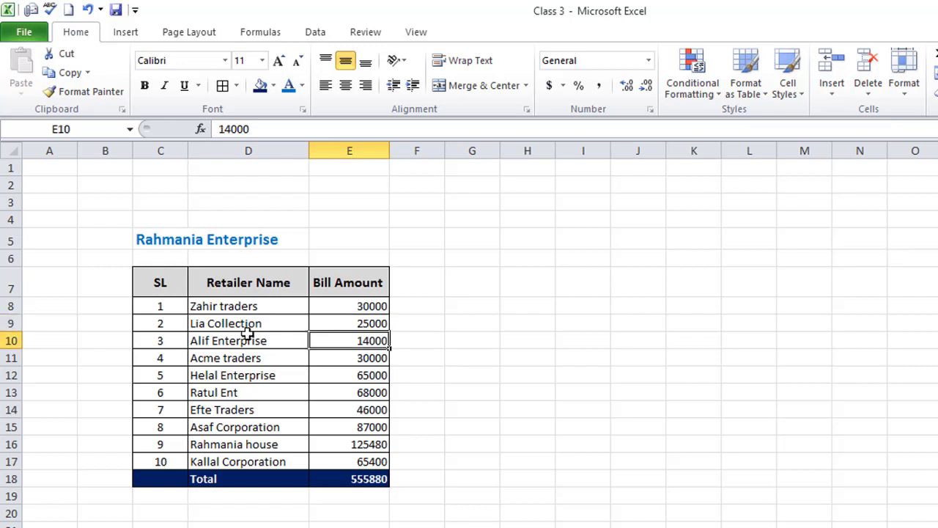
pyautogui.press('Up')
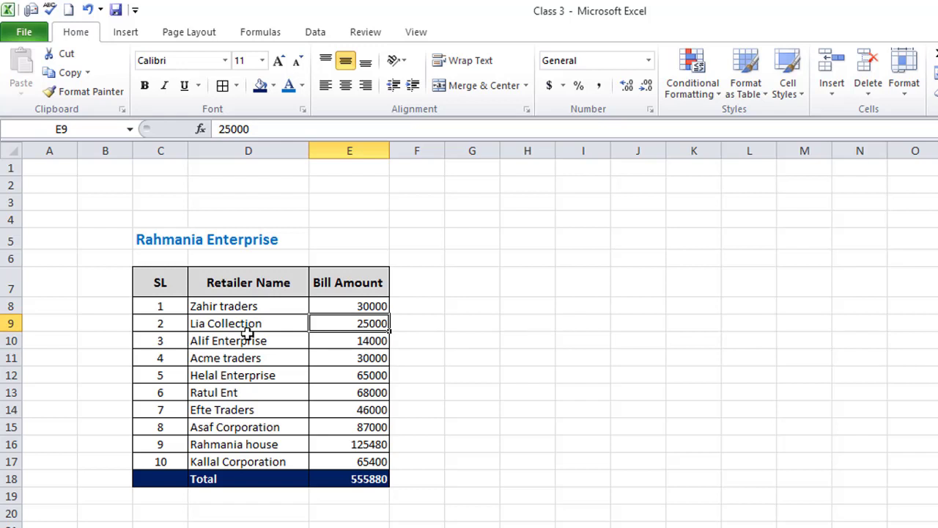
pyautogui.write('30000')
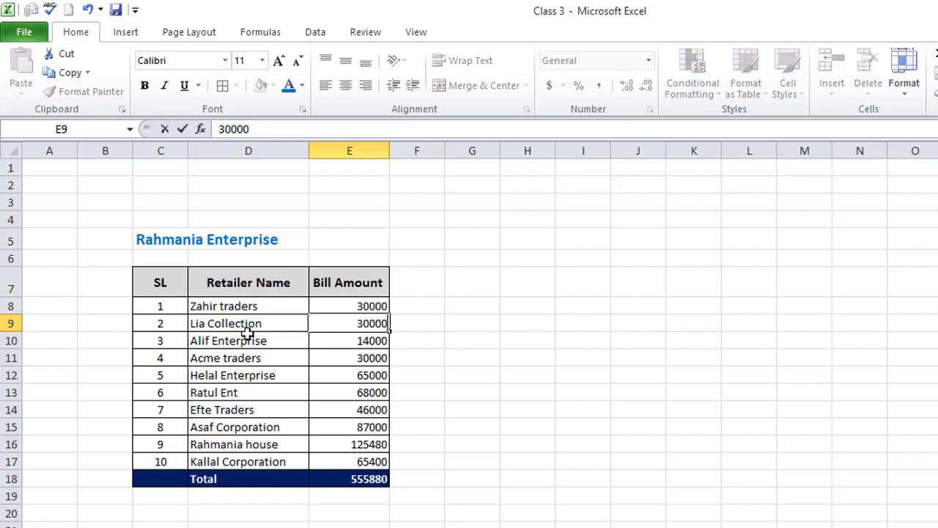
pyautogui.press('Return')
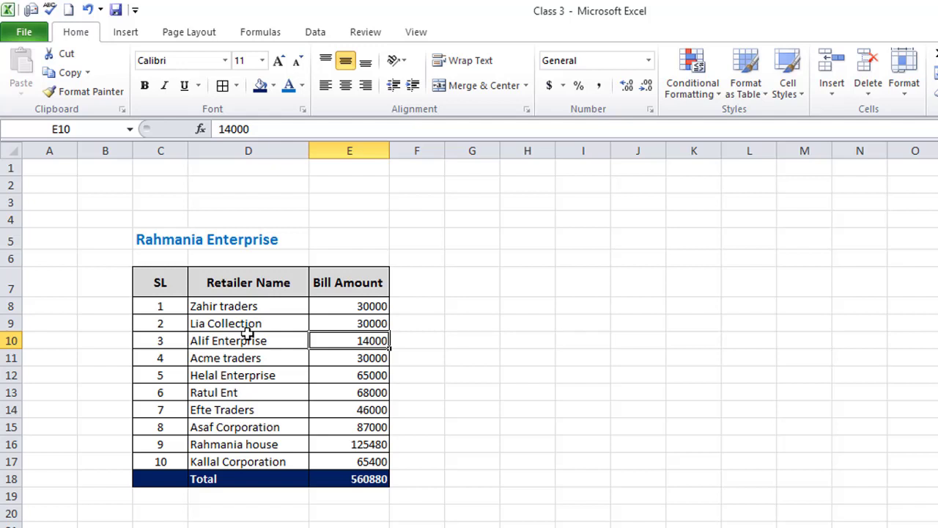
# Select several bill cells, ending on Alif Enterprise's 14000 bill amount
pyautogui.click(417, 371)
pyautogui.click(360, 326)
pyautogui.click(367, 407)
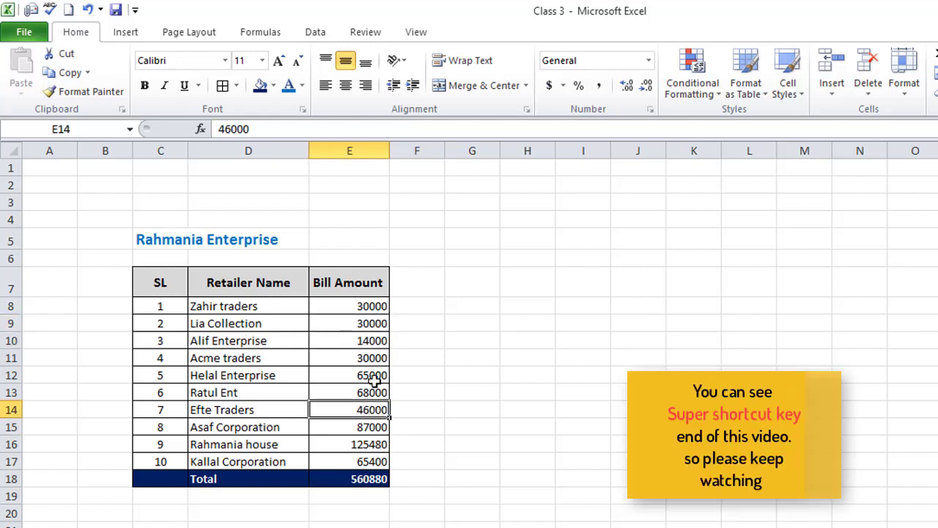
pyautogui.click(249, 344)
pyautogui.click(350, 340)
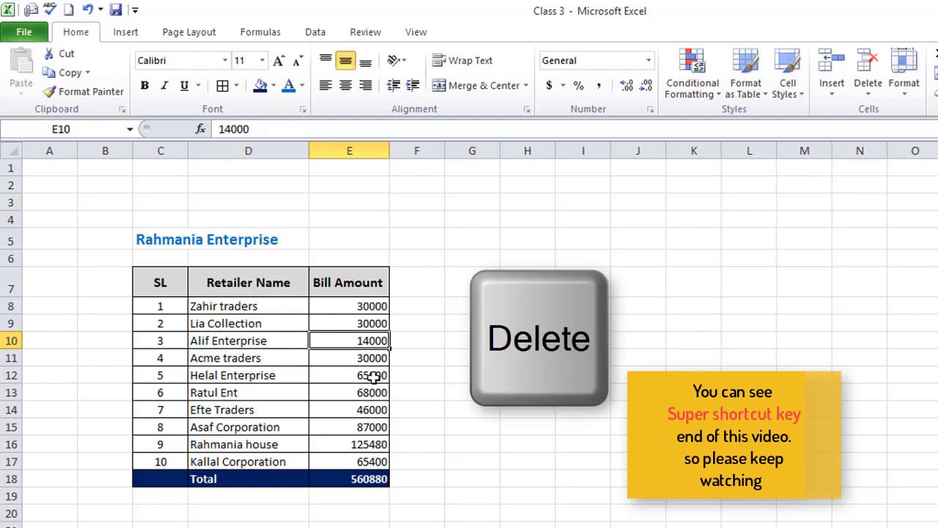
# Clear Alif Enterprise's 14000 bill amount and step through the bill amount and SL columns
pyautogui.press('Delete')
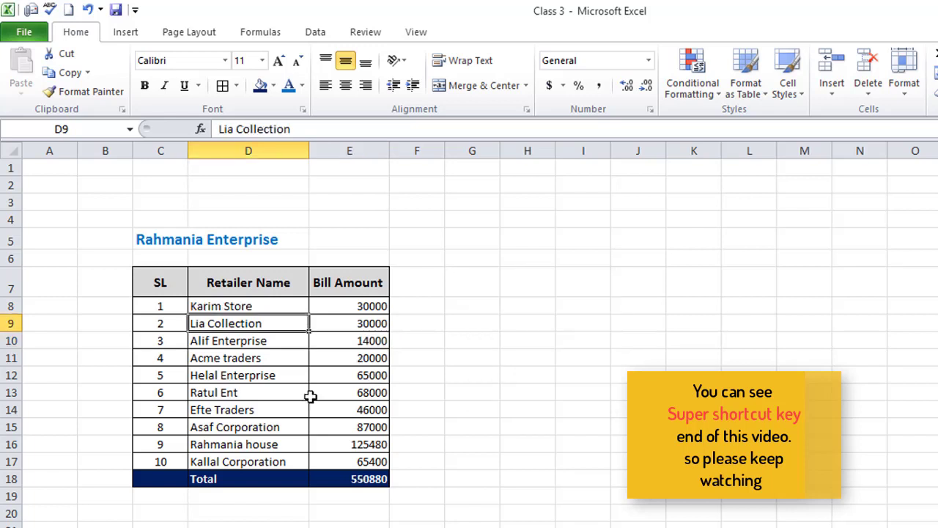
pyautogui.press('Right')
pyautogui.press('Down')
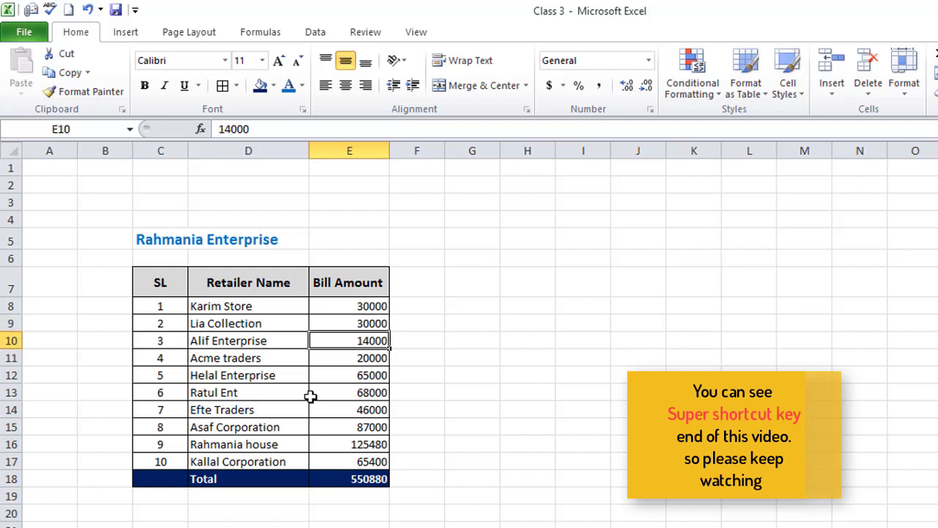
pyautogui.press('Down')
pyautogui.press('Down')
pyautogui.press('Down')
pyautogui.press('Left')
pyautogui.press('Left')
# Select the Rahmania house row 16, clear its contents, then undo the clearing
pyautogui.press('Down')
pyautogui.press('Down')
pyautogui.press('Down')
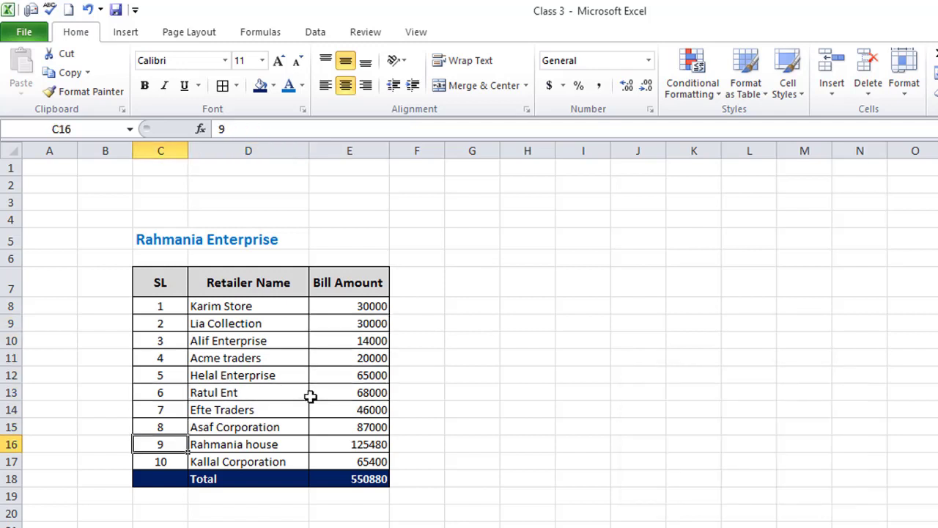
pyautogui.press('Up')
pyautogui.press('Up')
pyautogui.press('Down')
pyautogui.press('Down')
pyautogui.press('Right')
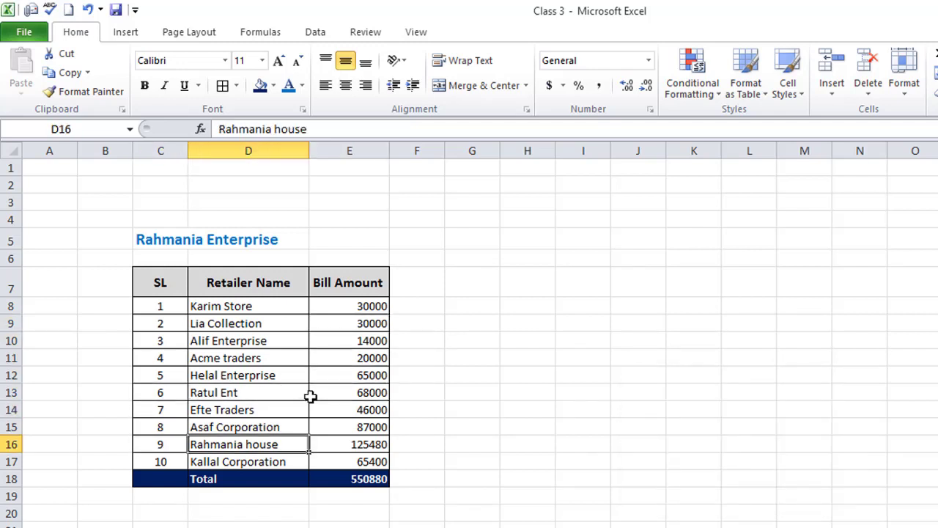
pyautogui.press('Left')
pyautogui.hotkey('shift', 'Right')
pyautogui.hotkey('shift', 'Right')
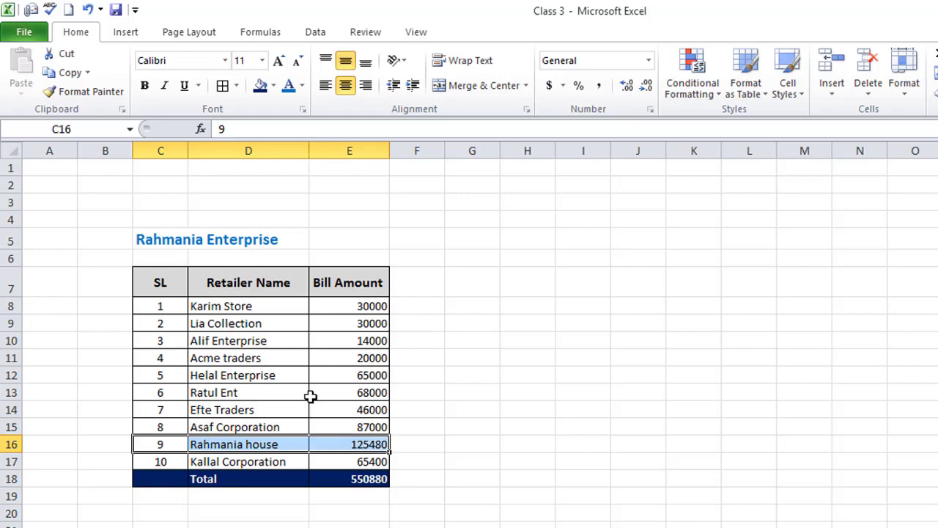
pyautogui.press('Delete')
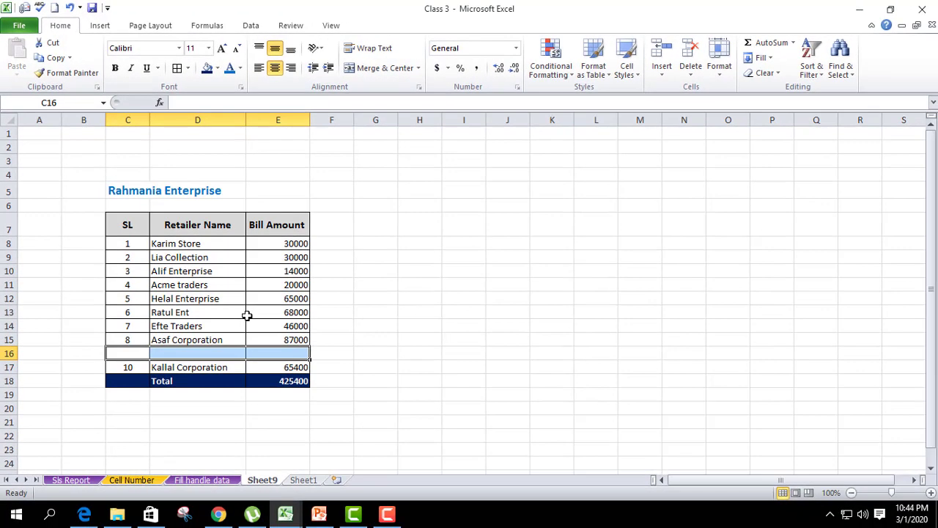
pyautogui.hotkey('ctrl', 'z')
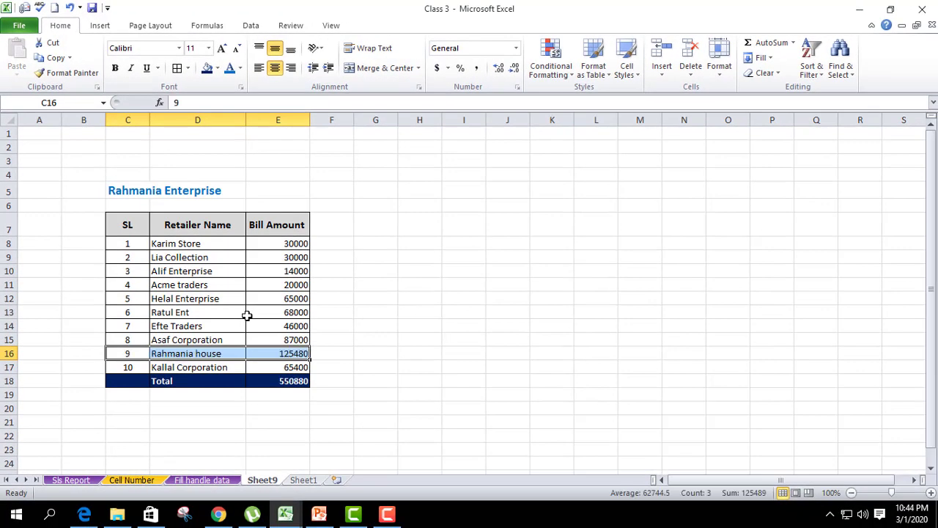
# Switch to the Fill handle data sheet and select the first item code
pyautogui.click(331, 225)
pyautogui.click(201, 481)
pyautogui.click(113, 177)
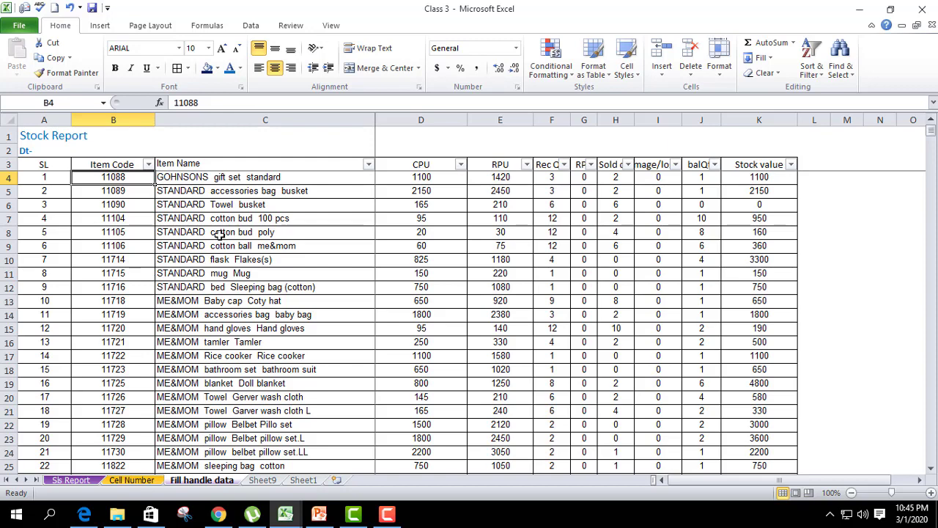
pyautogui.click(144, 220)
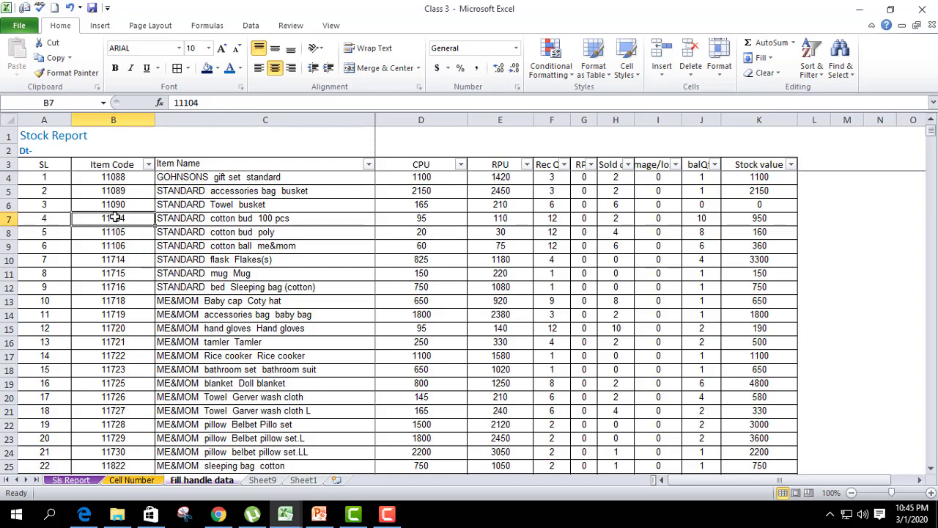
pyautogui.click(59, 180)
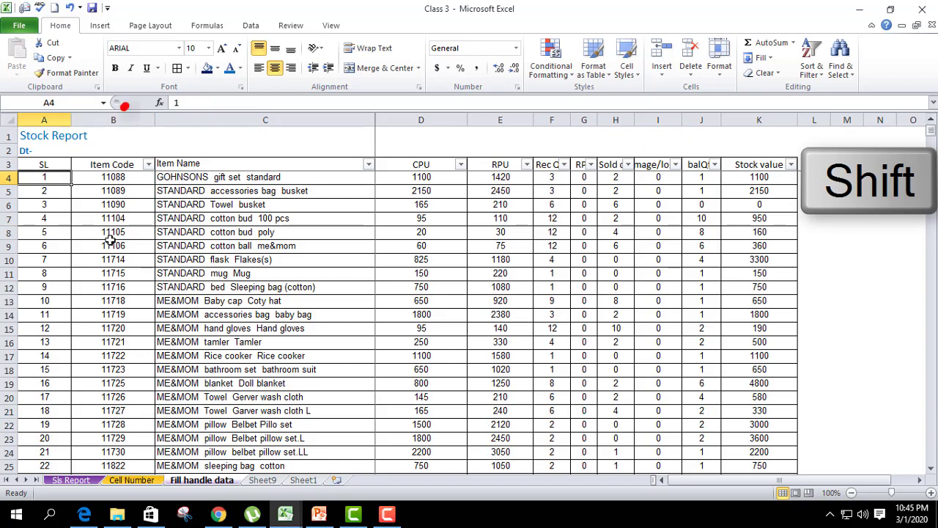
pyautogui.press('Up')
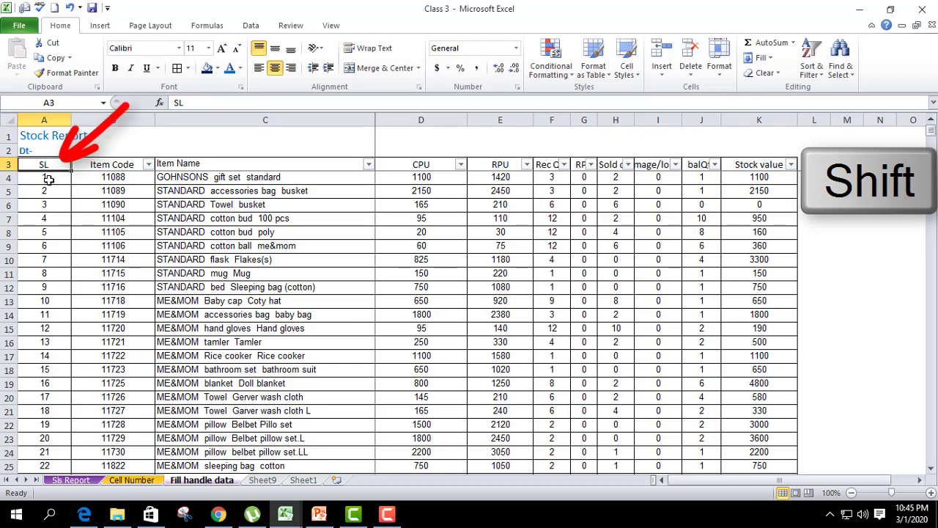
pyautogui.click(48, 179)
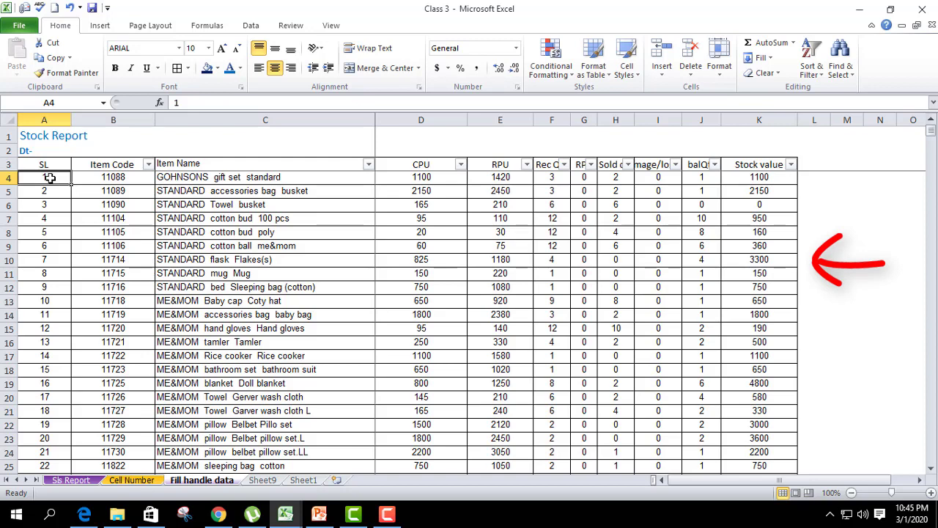
pyautogui.keyDown('shift'); pyautogui.click(765, 260); pyautogui.keyUp('shift')
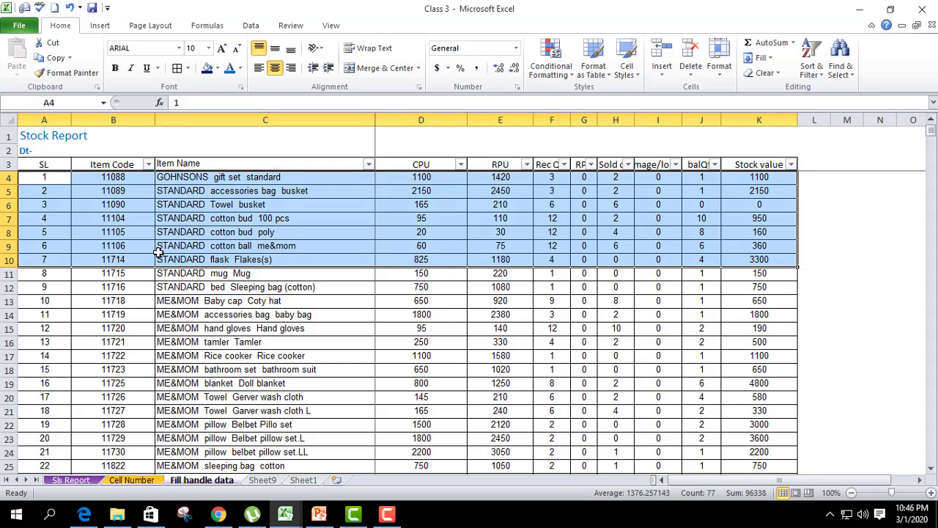
pyautogui.click(158, 250)
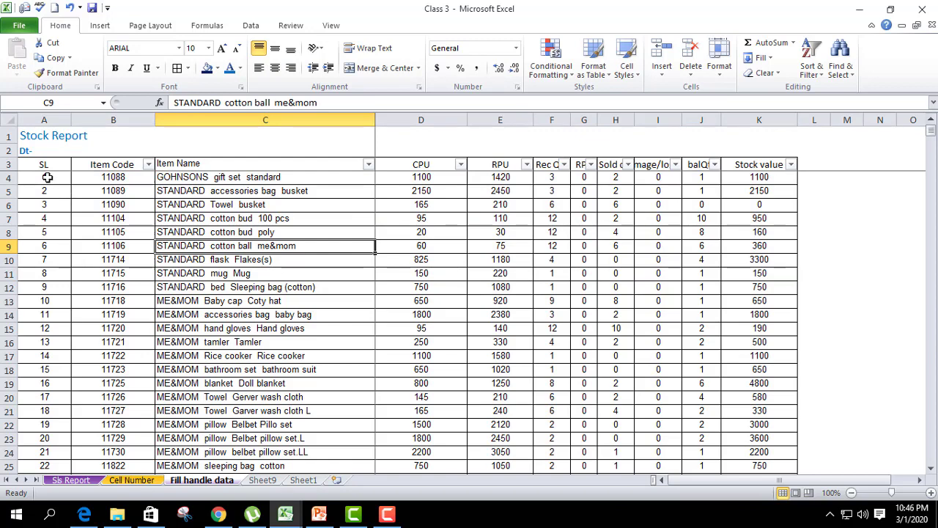
pyautogui.moveTo(47, 177); pyautogui.dragTo(761, 261)
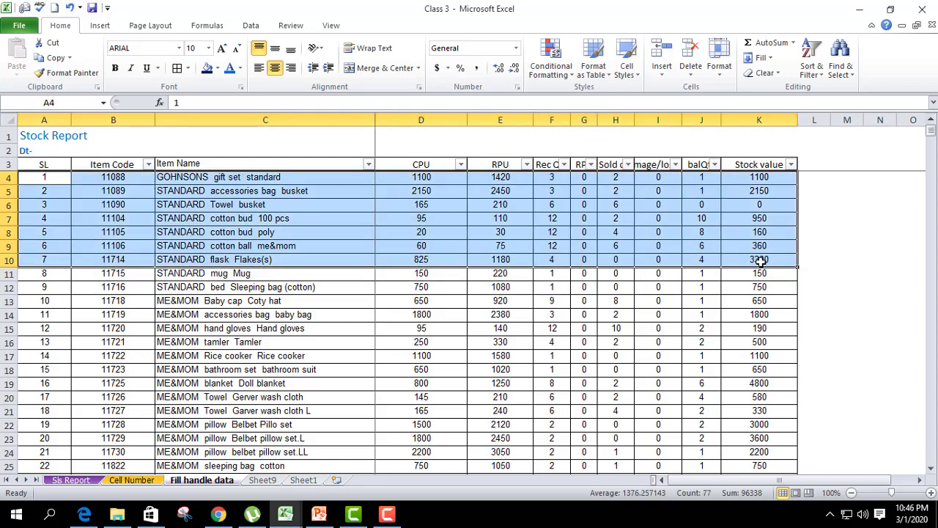
pyautogui.click(475, 251)
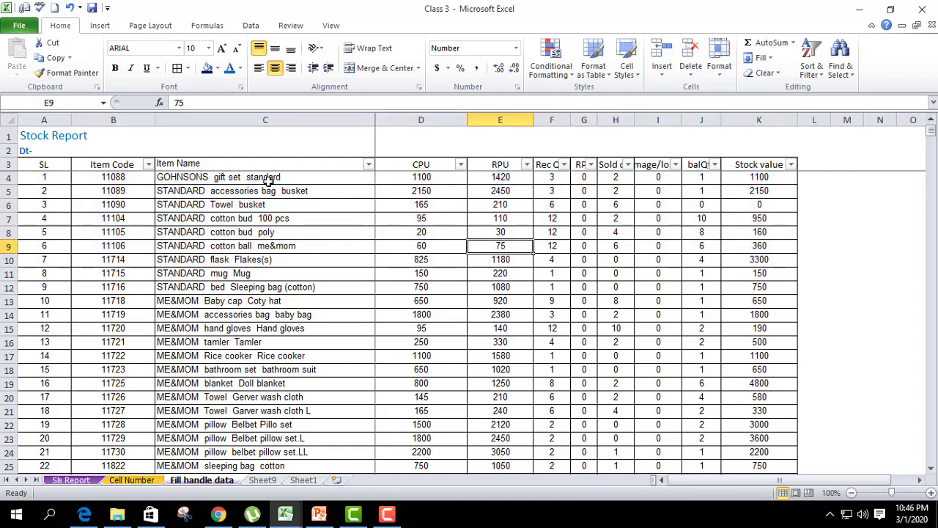
pyautogui.click(248, 204)
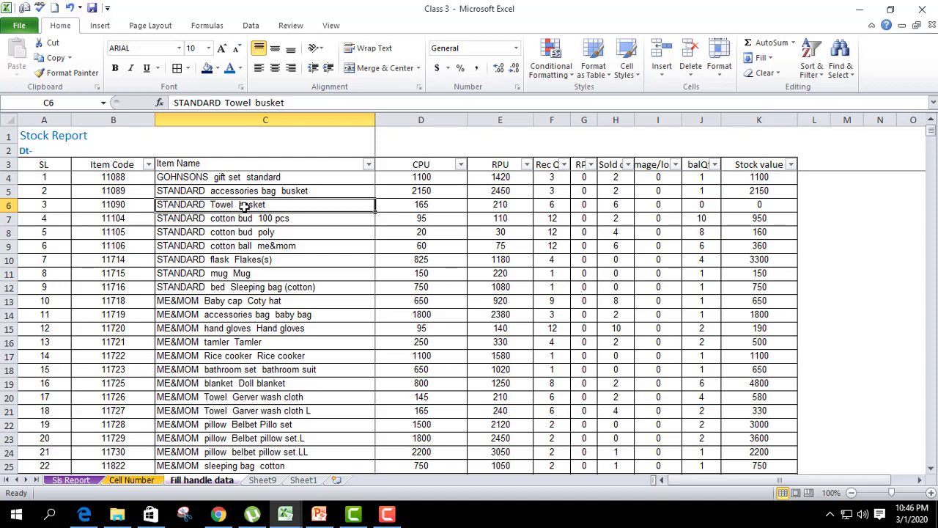
pyautogui.hotkey('shift', 'space')
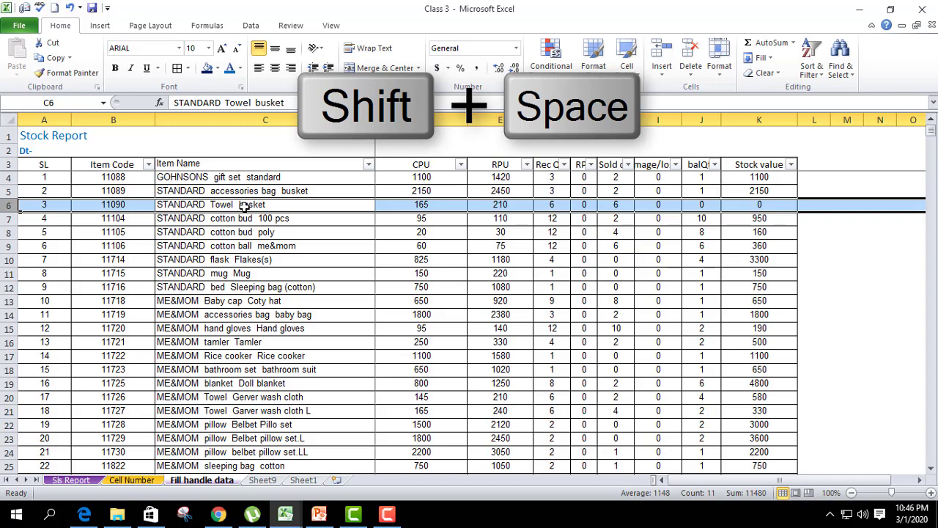
pyautogui.press('Down')
pyautogui.press('Down')
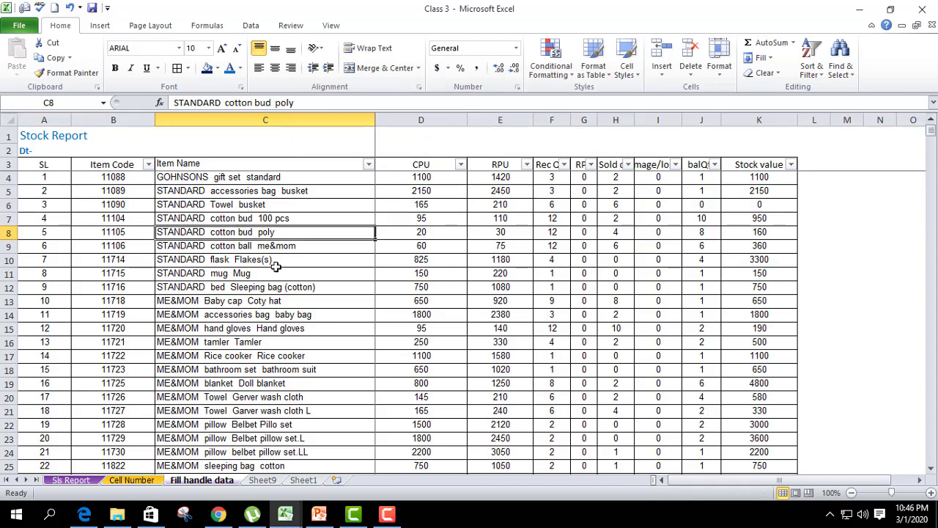
pyautogui.click(270, 250)
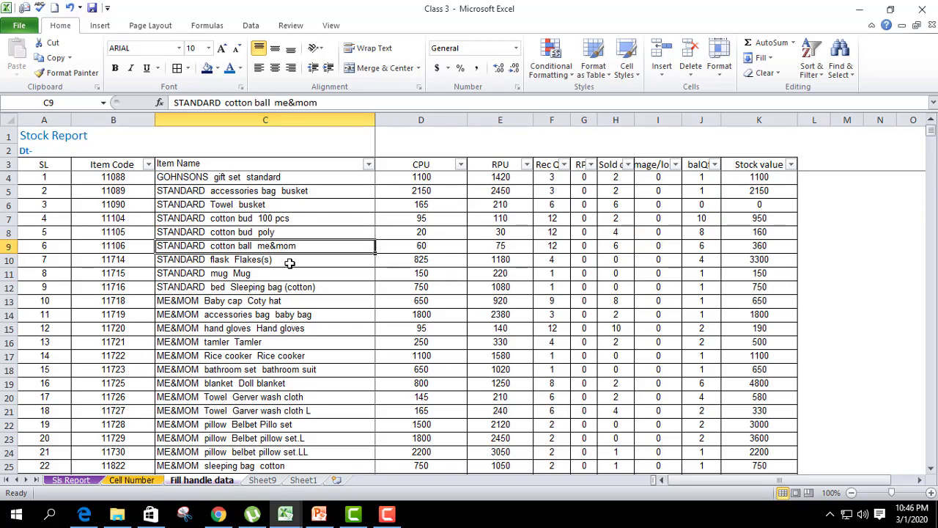
pyautogui.hotkey('ctrl', 'space')
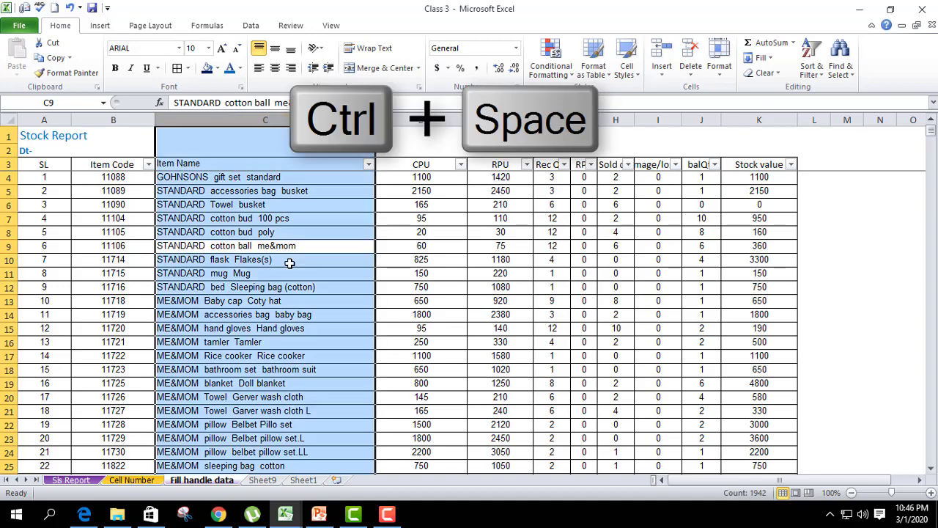
pyautogui.click(291, 262)
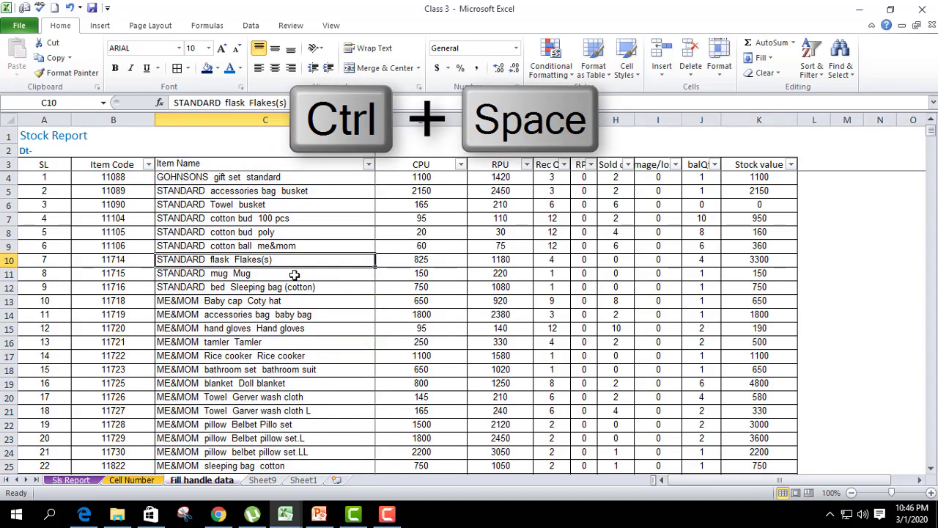
pyautogui.click(4, 261)
pyautogui.click(247, 286)
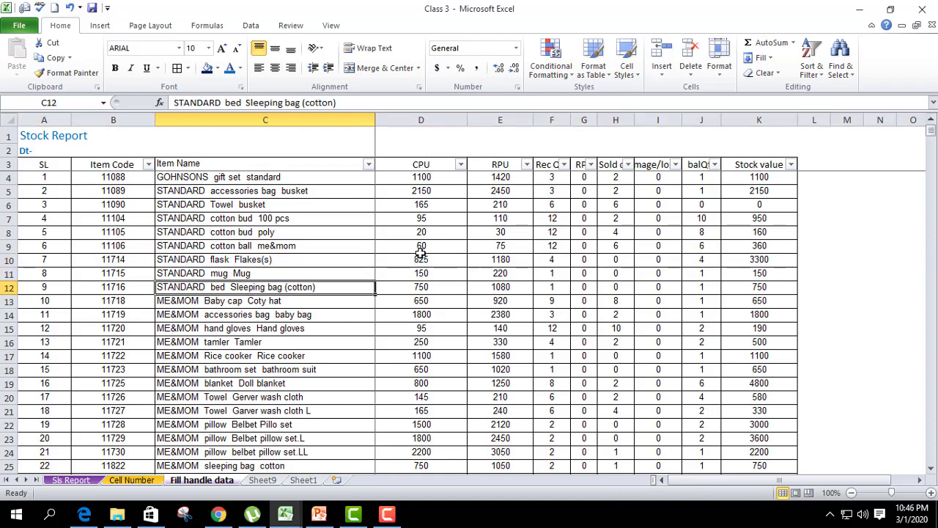
pyautogui.click(421, 248)
pyautogui.press('Up')
pyautogui.press('Up')
pyautogui.press('Up')
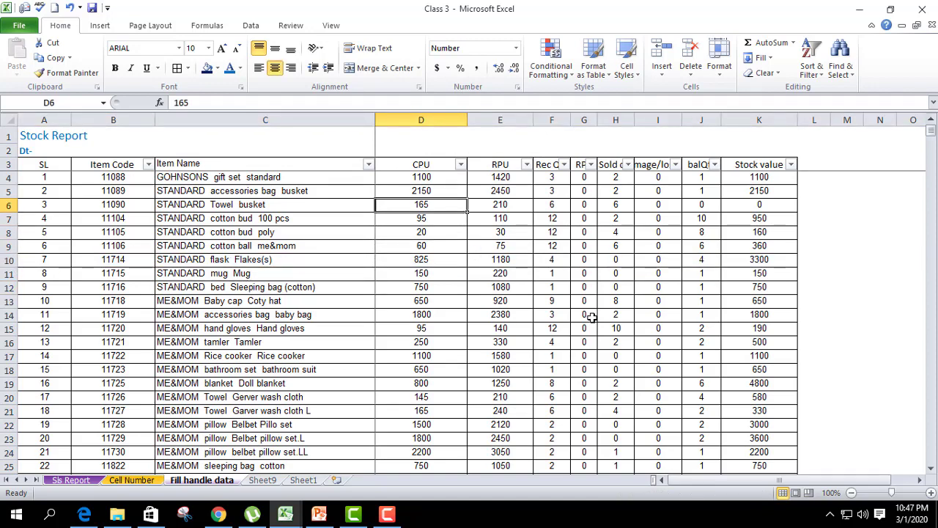
pyautogui.press('Down')
pyautogui.press('Down')
pyautogui.press('Left')
pyautogui.press('Left')
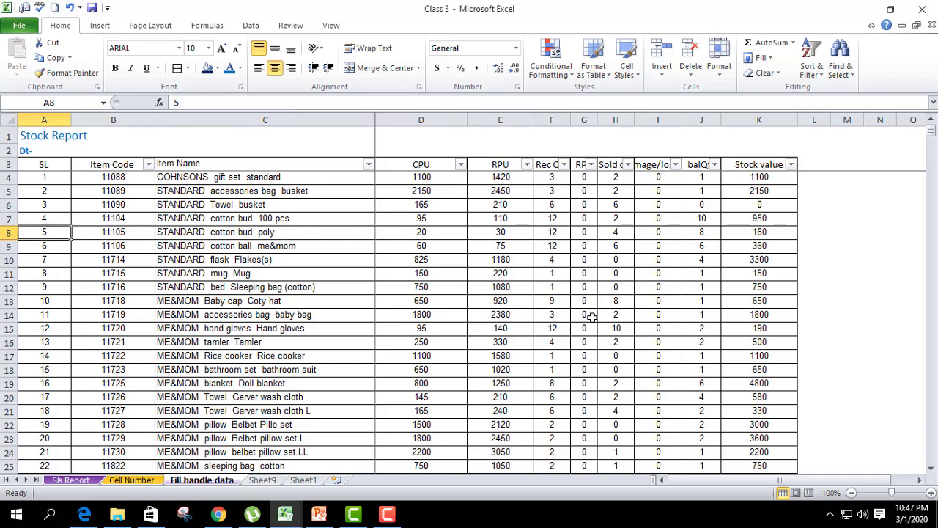
pyautogui.press('Right')
pyautogui.press('Right')
pyautogui.press('Right')
pyautogui.press('Left')
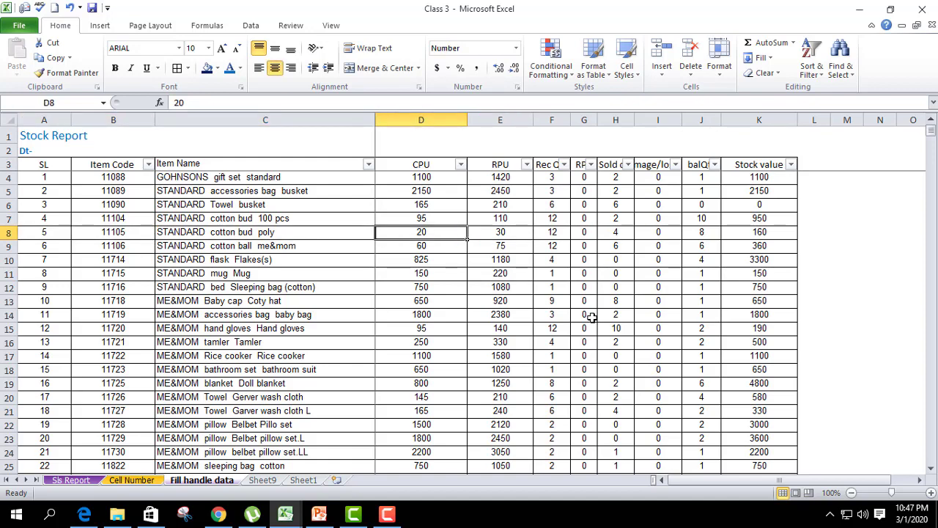
pyautogui.hotkey('shift', 'space')
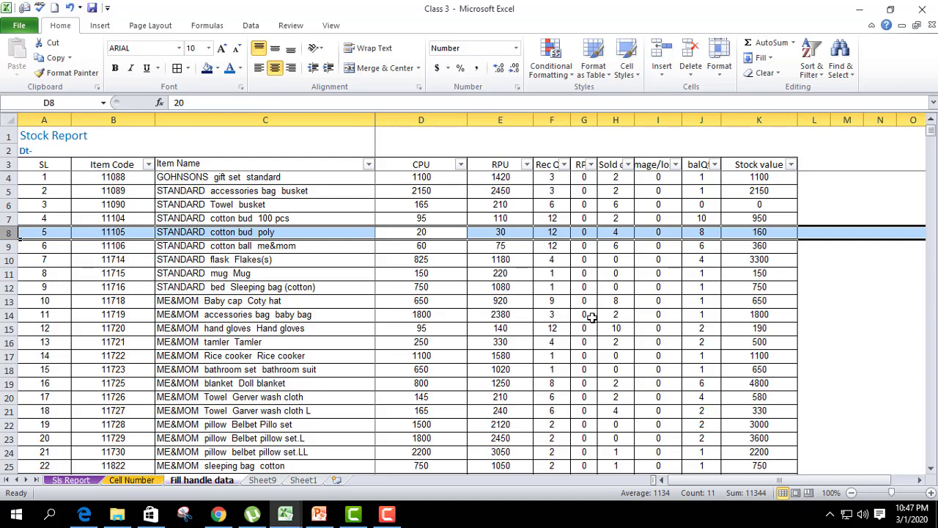
pyautogui.click(325, 278)
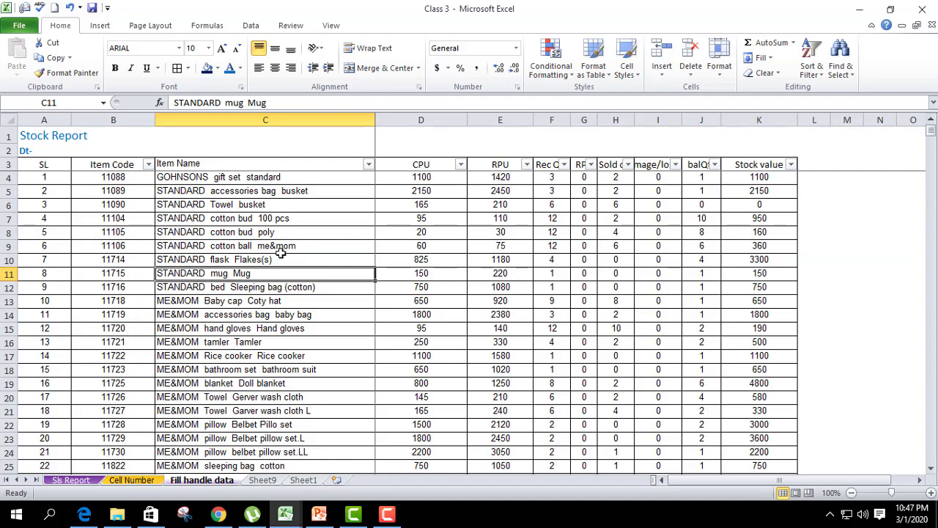
# Ctrl-select the stock rows for items 1, 8, 14 and 19 and copy them
pyautogui.moveTo(48, 180); pyautogui.dragTo(800, 184)
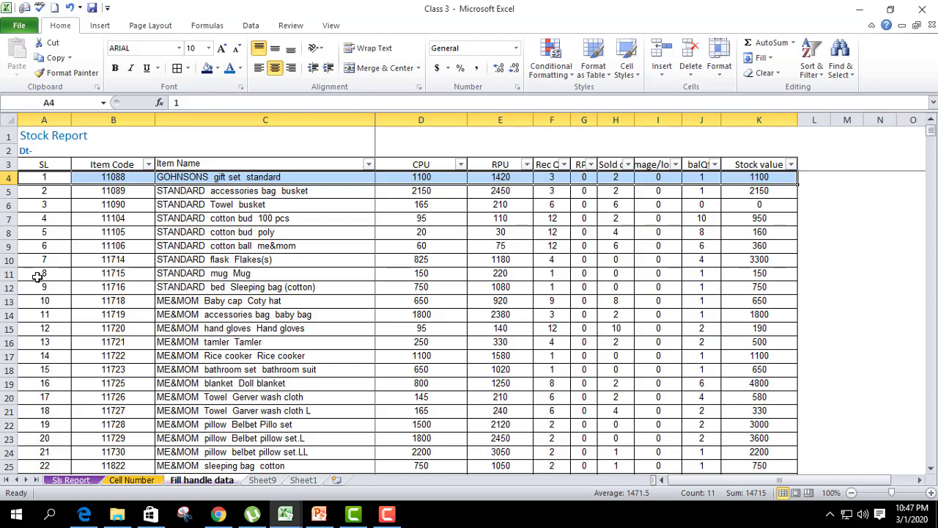
pyautogui.moveTo(36, 275); pyautogui.dragTo(748, 277)
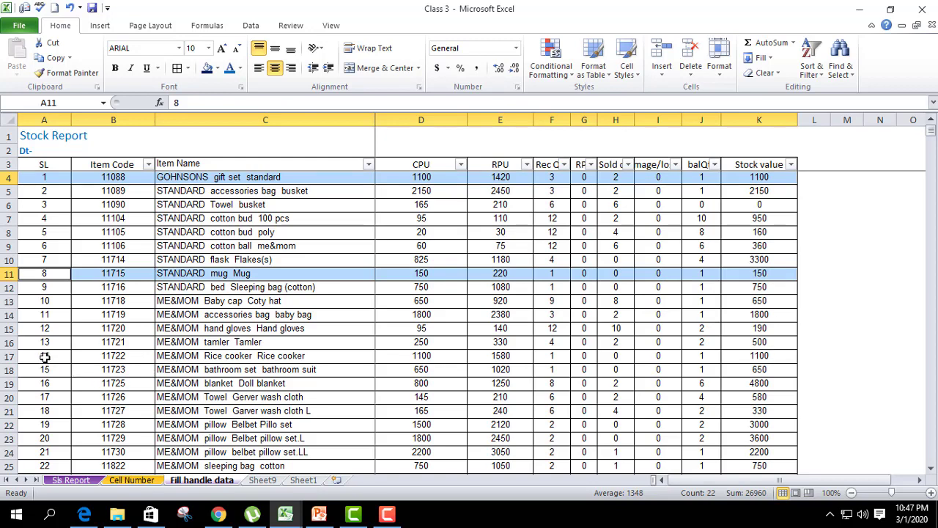
pyautogui.moveTo(33, 357); pyautogui.dragTo(756, 362)
pyautogui.moveTo(43, 425); pyautogui.dragTo(748, 429)
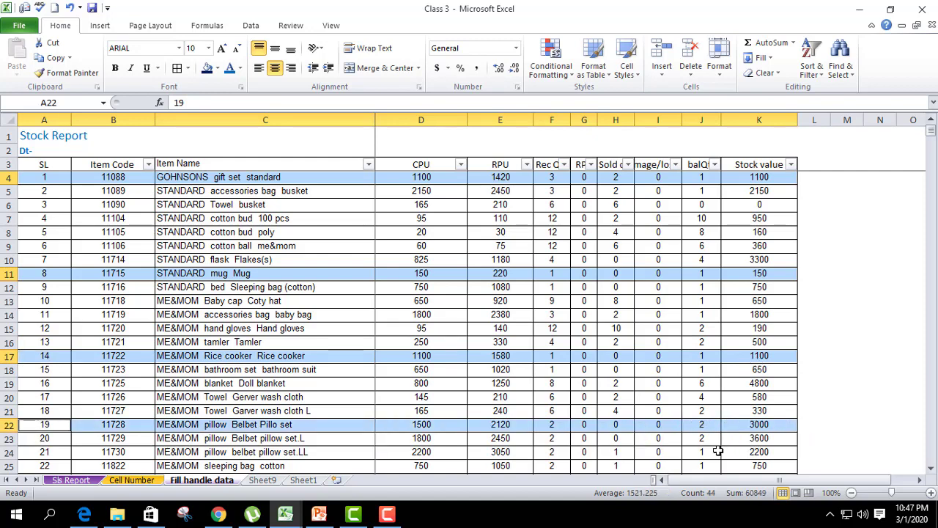
pyautogui.hotkey('ctrl', 'c')
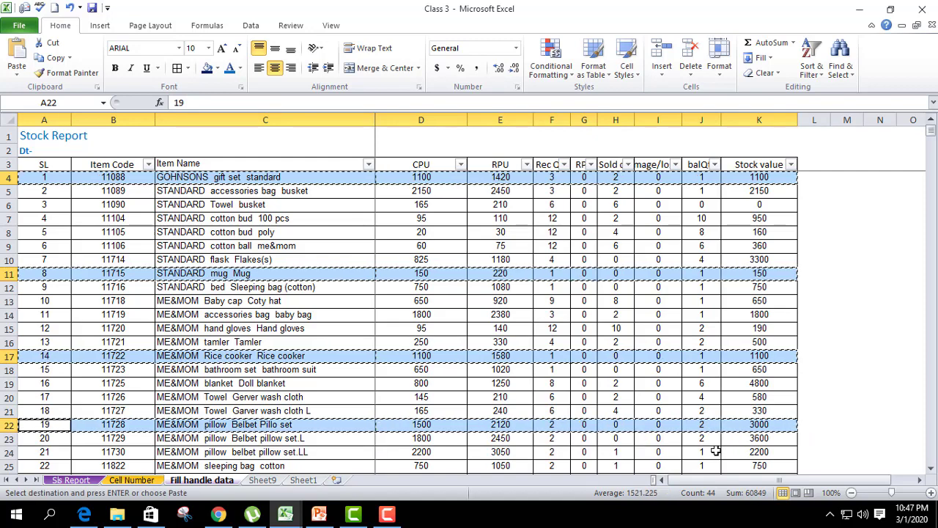
# Add a new Sheet2, paste the copied rows there, then undo the paste
pyautogui.click(337, 480)
pyautogui.hotkey('ctrl', 'v')
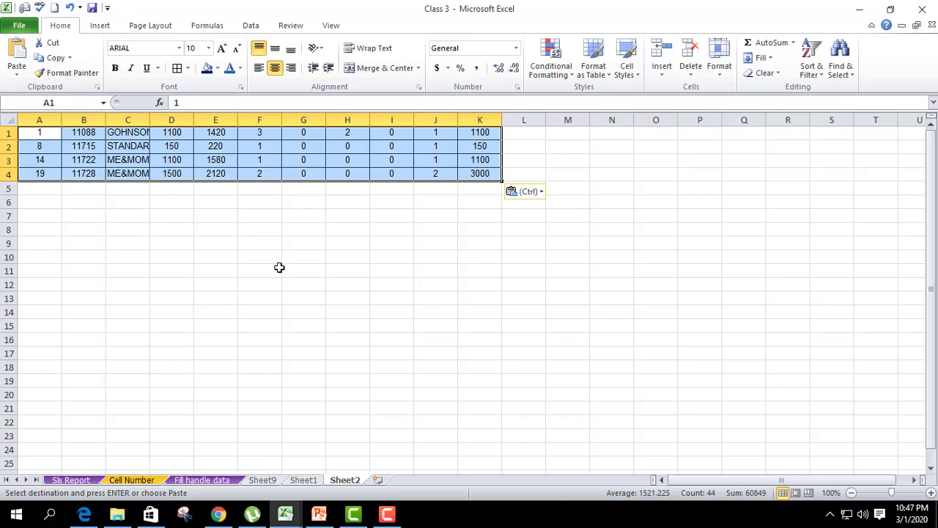
pyautogui.hotkey('ctrl', 'z')
# Return to the Fill handle data sheet, select C15 and cancel the pending copy
pyautogui.click(200, 480)
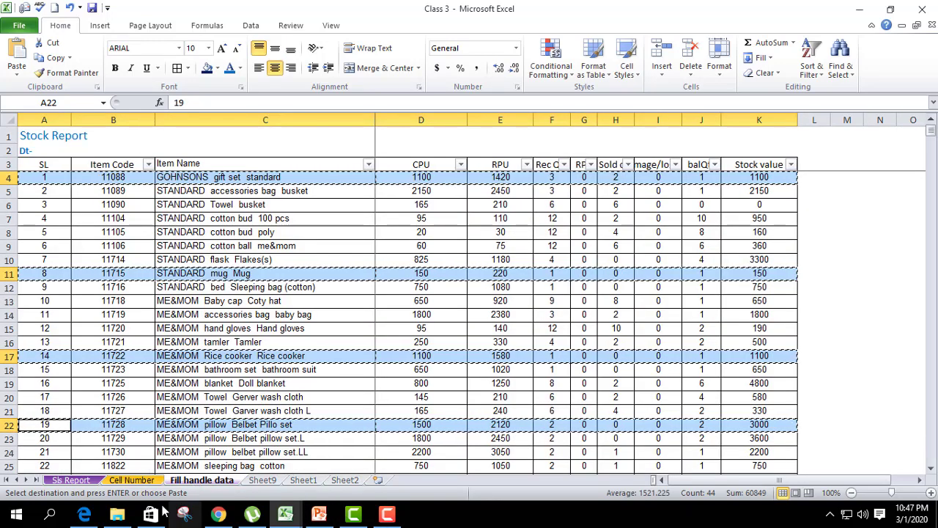
pyautogui.click(281, 328)
pyautogui.press('Escape')
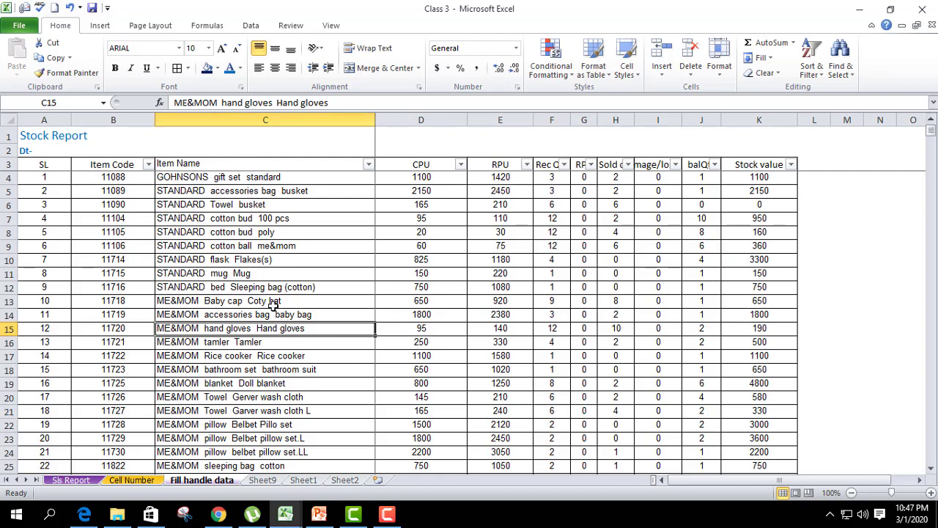
pyautogui.click(239, 177)
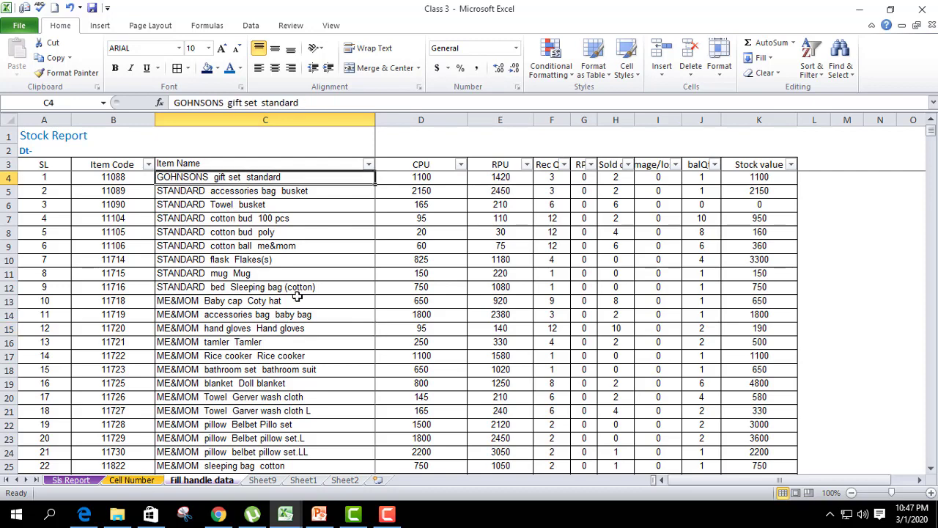
pyautogui.keyDown('ctrl'); pyautogui.click(251, 246); pyautogui.keyUp('ctrl')
pyautogui.keyDown('ctrl'); pyautogui.click(252, 314); pyautogui.keyUp('ctrl')
pyautogui.keyDown('ctrl'); pyautogui.click(262, 370); pyautogui.keyUp('ctrl')
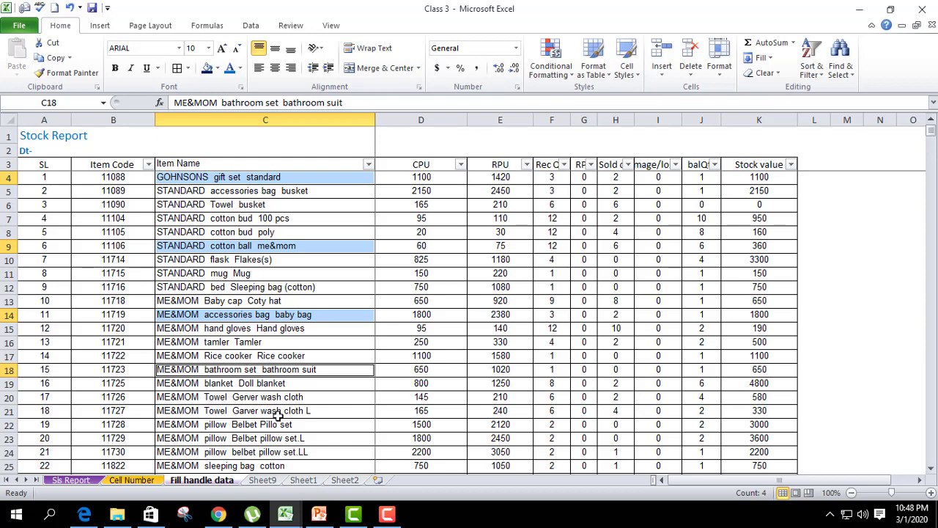
pyautogui.press('Delete')
pyautogui.hotkey('ctrl', 'z')
pyautogui.hotkey('ctrl', 'c')
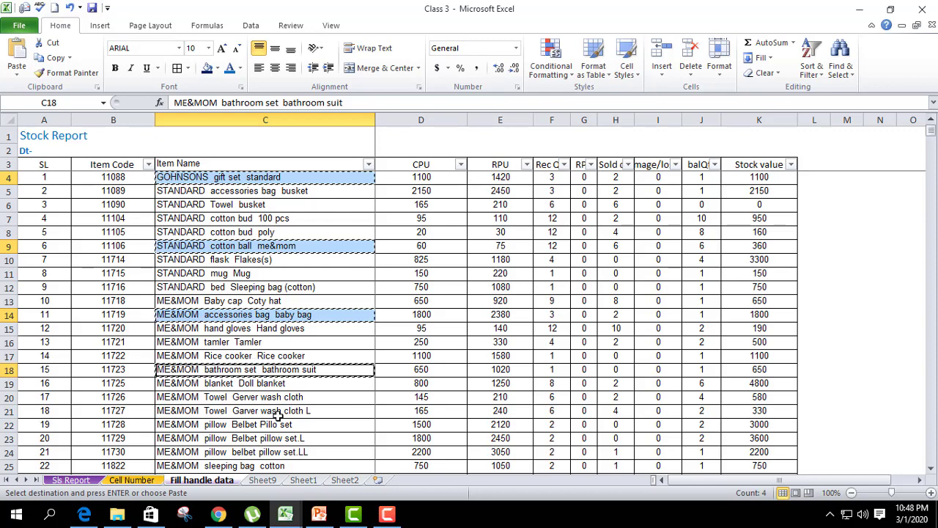
pyautogui.click(347, 481)
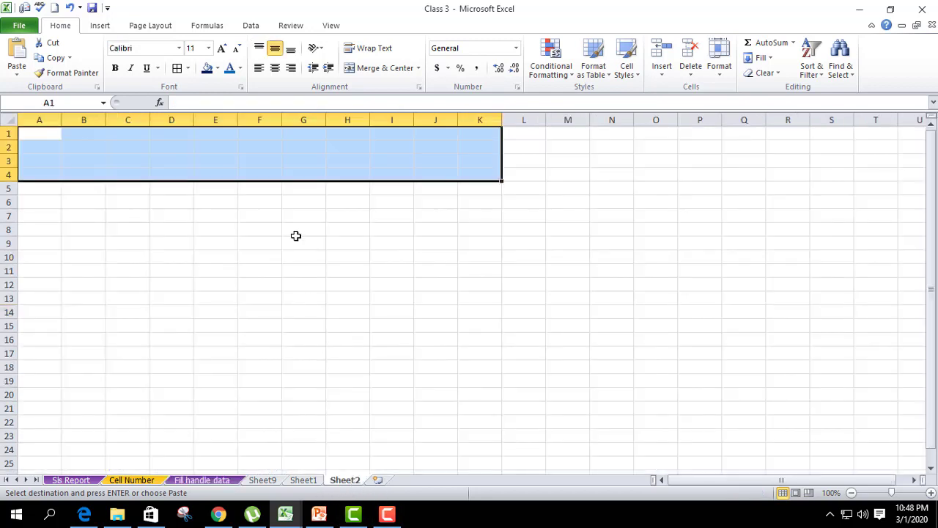
pyautogui.click(277, 290)
pyautogui.hotkey('ctrl', 'v')
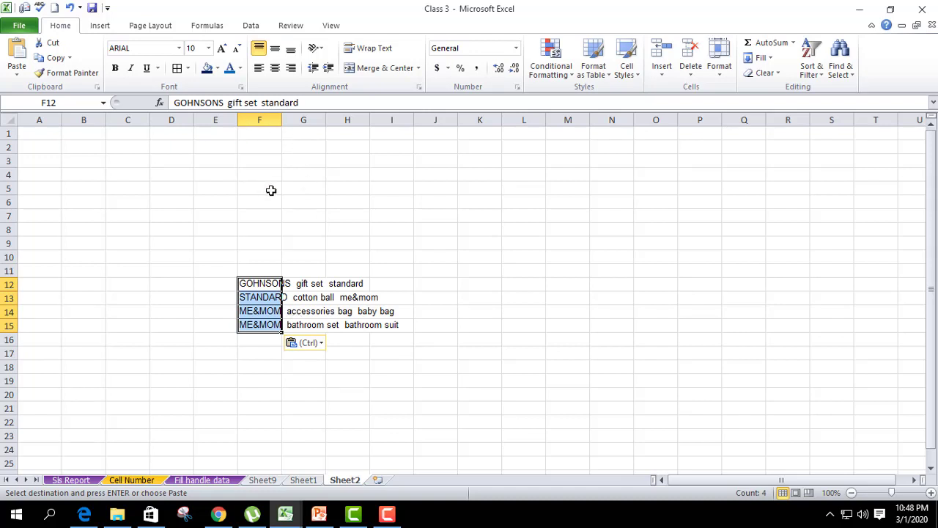
pyautogui.hotkey('ctrl', 'z')
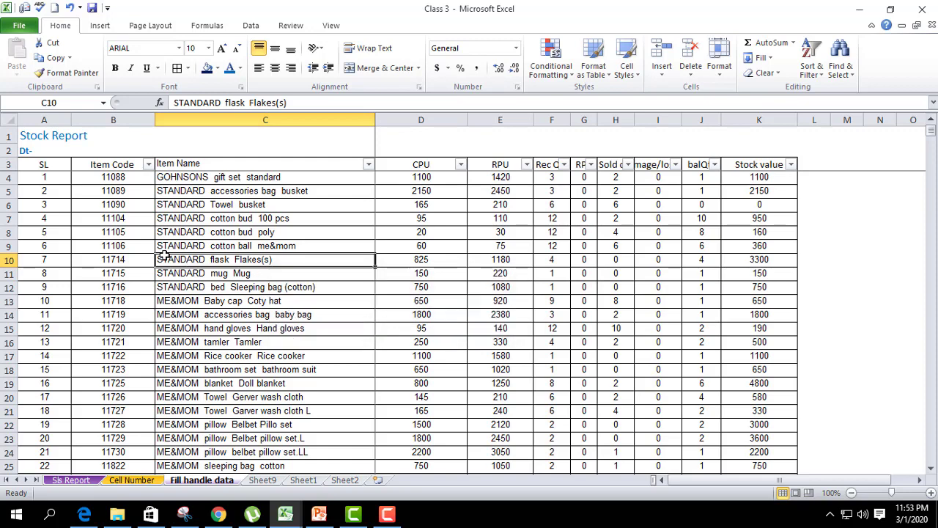
pyautogui.hotkey('ctrl', 'a')
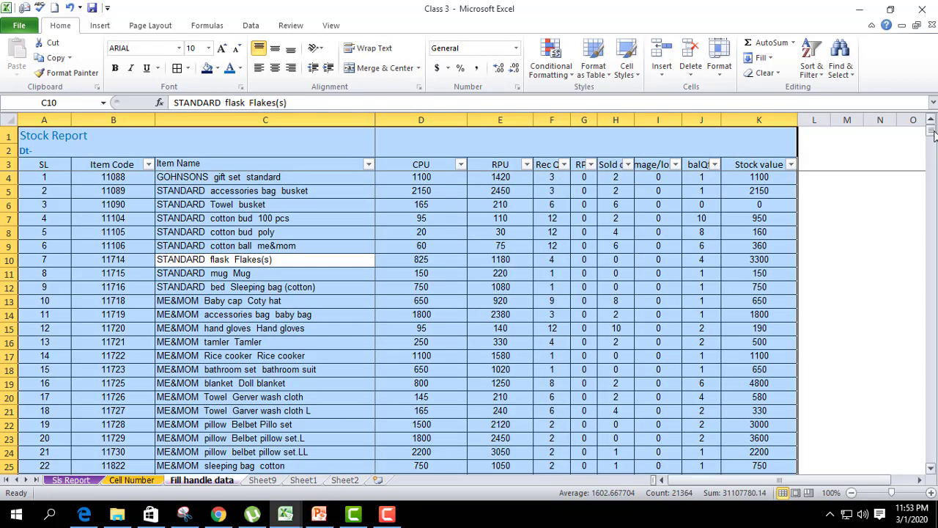
pyautogui.moveTo(931, 133); pyautogui.dragTo(904, 457)
pyautogui.scroll(-3, 904, 457)
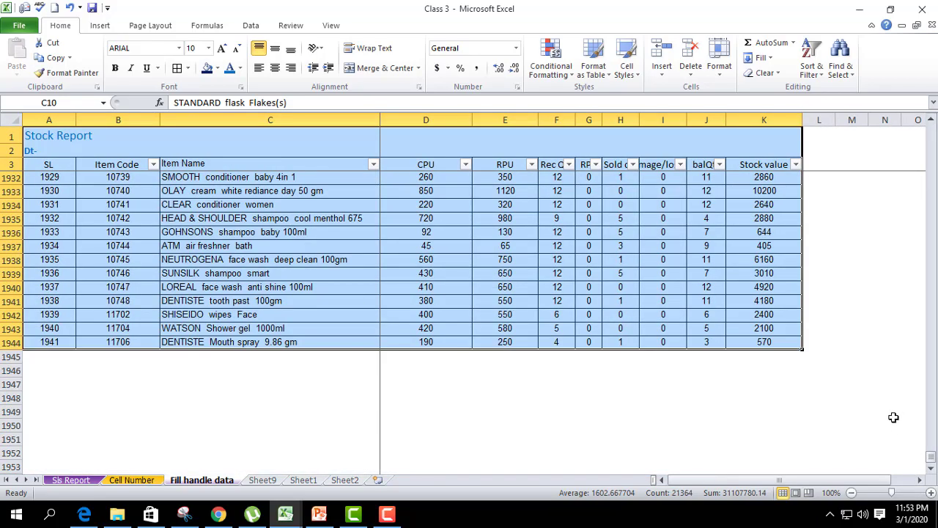
pyautogui.moveTo(930, 459); pyautogui.dragTo(918, 123)
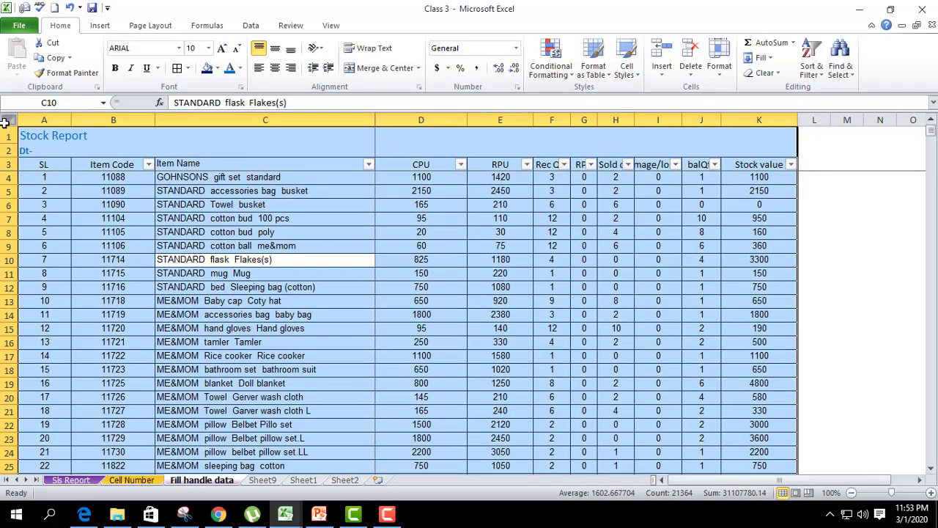
pyautogui.click(126, 190)
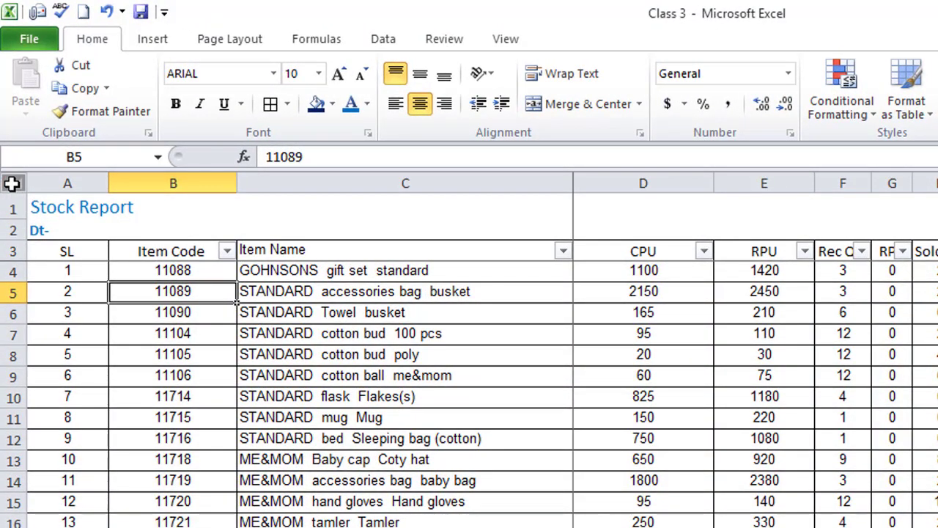
pyautogui.click(12, 183)
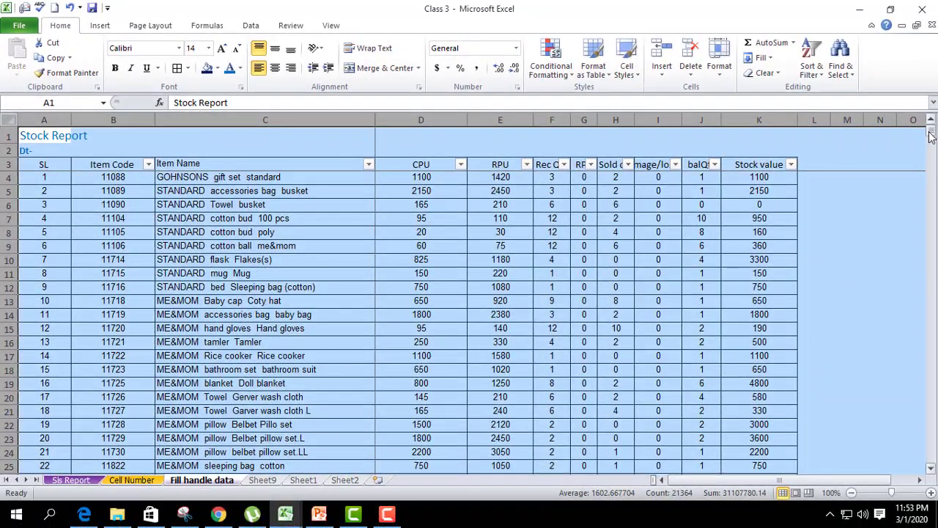
pyautogui.moveTo(930, 136); pyautogui.dragTo(930, 131)
pyautogui.click(434, 265)
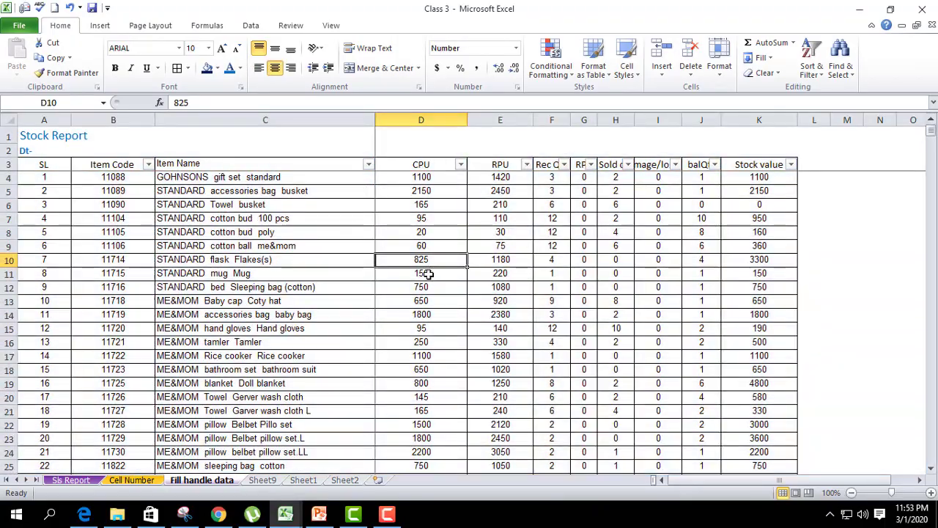
pyautogui.click(300, 260)
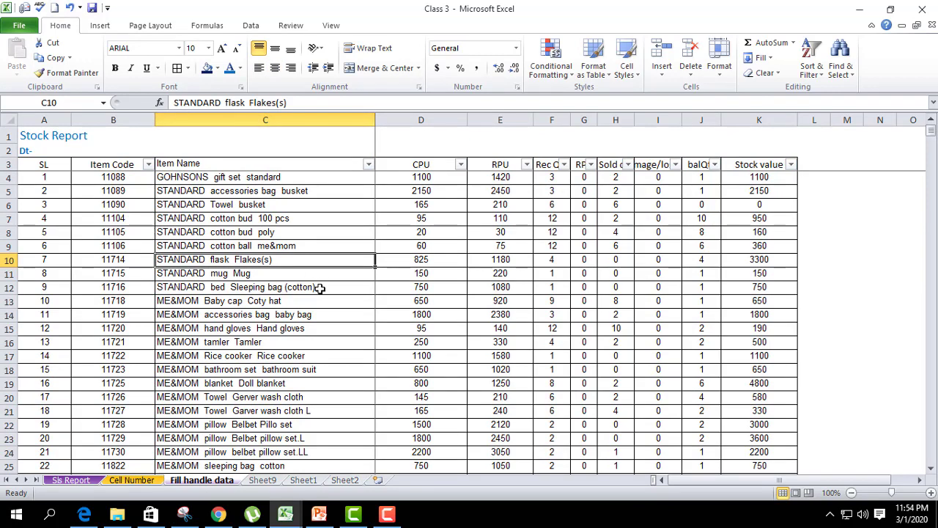
pyautogui.hotkey('ctrl', 'shift', 'space')
pyautogui.hotkey('ctrl', 'a')
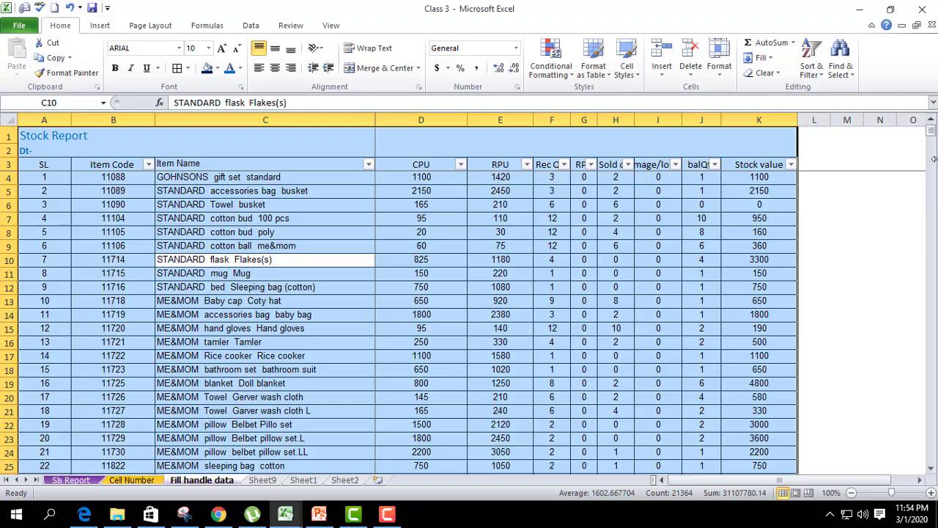
pyautogui.moveTo(932, 131); pyautogui.dragTo(921, 480)
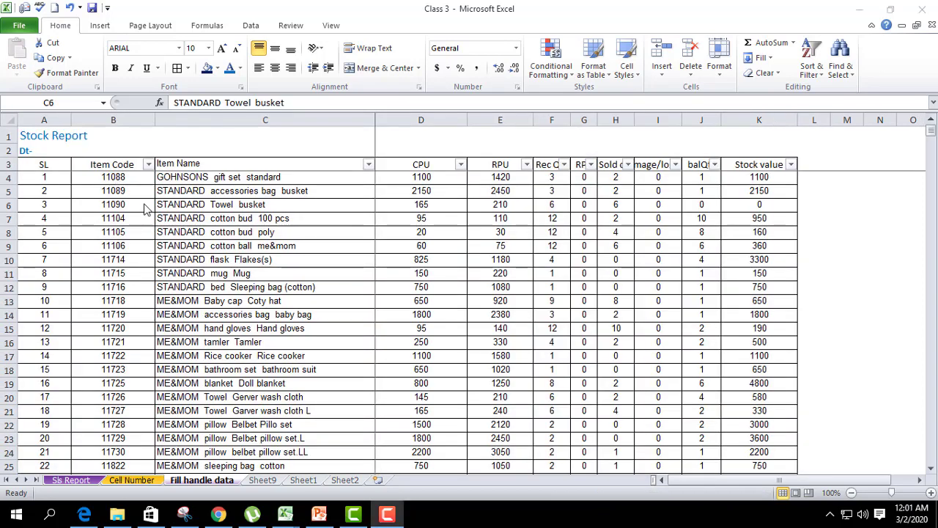
# Select from A4 down to row 16 and across to column H
pyautogui.click(45, 180)
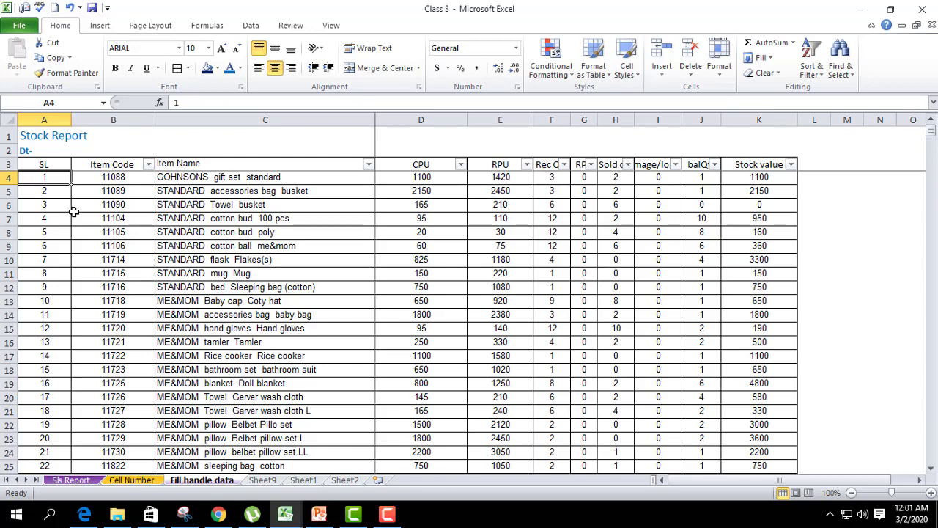
pyautogui.hotkey('shift', 'Down')
pyautogui.hotkey('shift', 'Down')
pyautogui.hotkey('shift', 'Down')
pyautogui.hotkey('shift', 'Down')
pyautogui.hotkey('shift', 'Down')
pyautogui.hotkey('shift', 'Down')
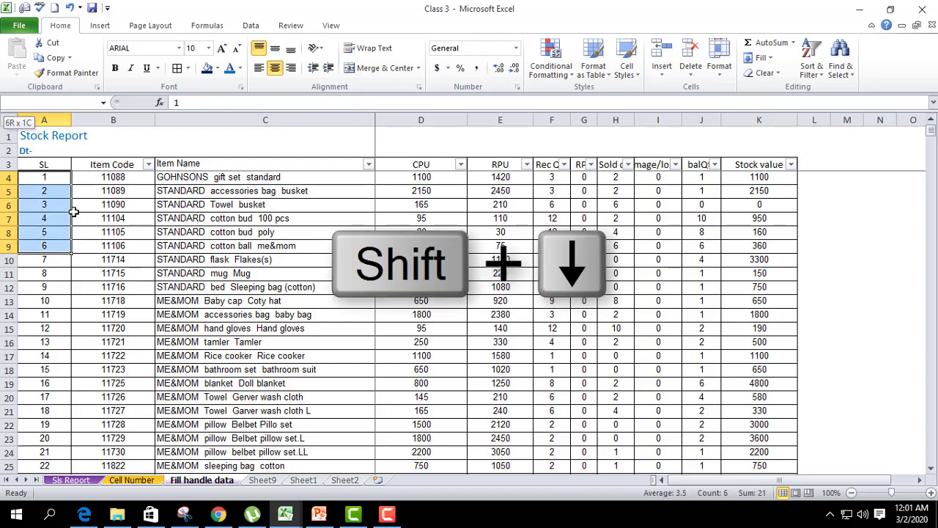
pyautogui.hotkey('shift', 'Down')
pyautogui.hotkey('shift', 'Down')
pyautogui.hotkey('shift', 'Down')
pyautogui.hotkey('shift', 'Down')
pyautogui.hotkey('shift', 'Down')
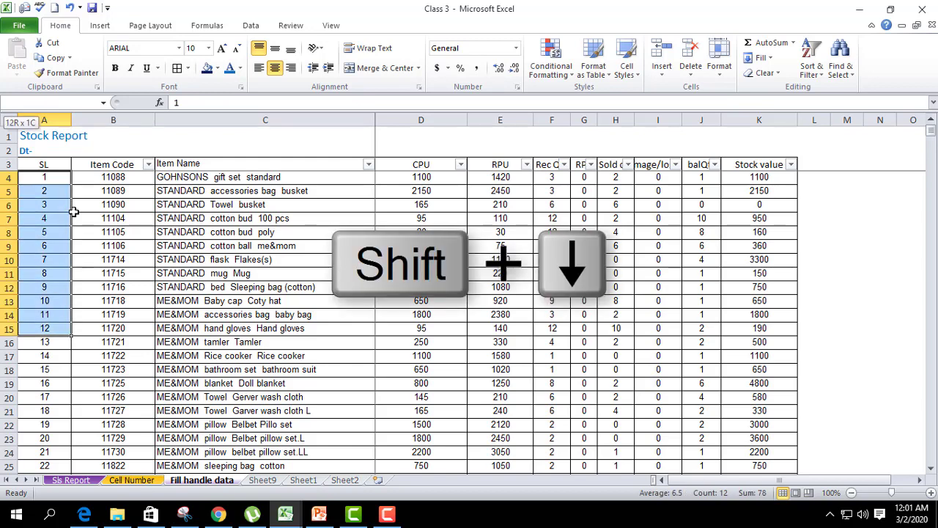
pyautogui.hotkey('shift', 'Right')
pyautogui.hotkey('shift', 'Right')
pyautogui.hotkey('shift', 'Right')
pyautogui.hotkey('shift', 'Right')
pyautogui.hotkey('shift', 'Right')
pyautogui.hotkey('shift', 'Right')
pyautogui.hotkey('shift', 'Right')
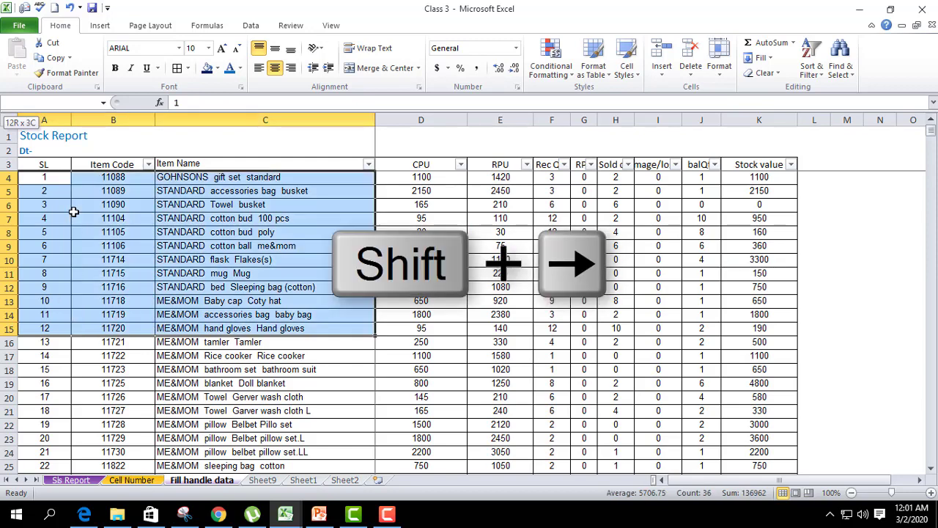
pyautogui.hotkey('shift', 'Right')
pyautogui.hotkey('shift', 'Right')
pyautogui.hotkey('shift', 'Right')
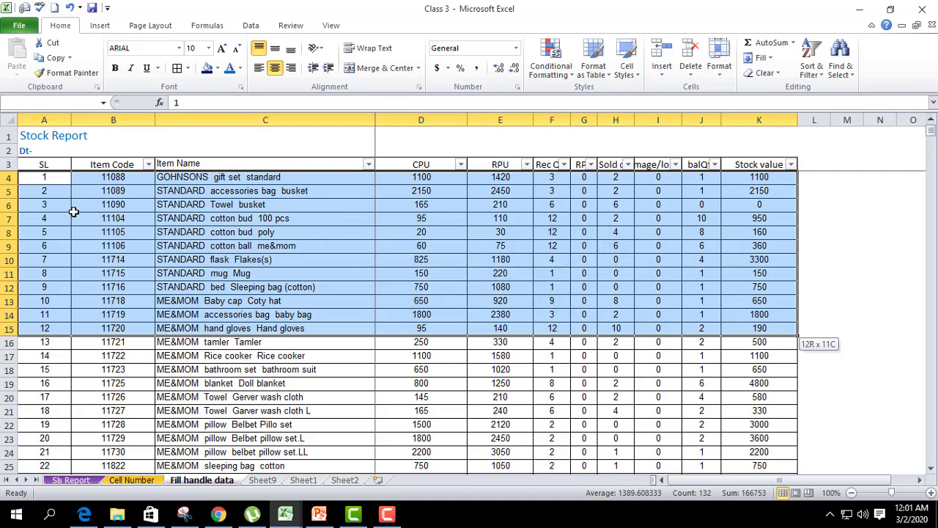
pyautogui.hotkey('shift', 'Up')
pyautogui.hotkey('shift', 'Up')
pyautogui.hotkey('shift', 'Up')
pyautogui.hotkey('shift', 'Up')
pyautogui.hotkey('shift', 'Up')
pyautogui.hotkey('shift', 'Up')
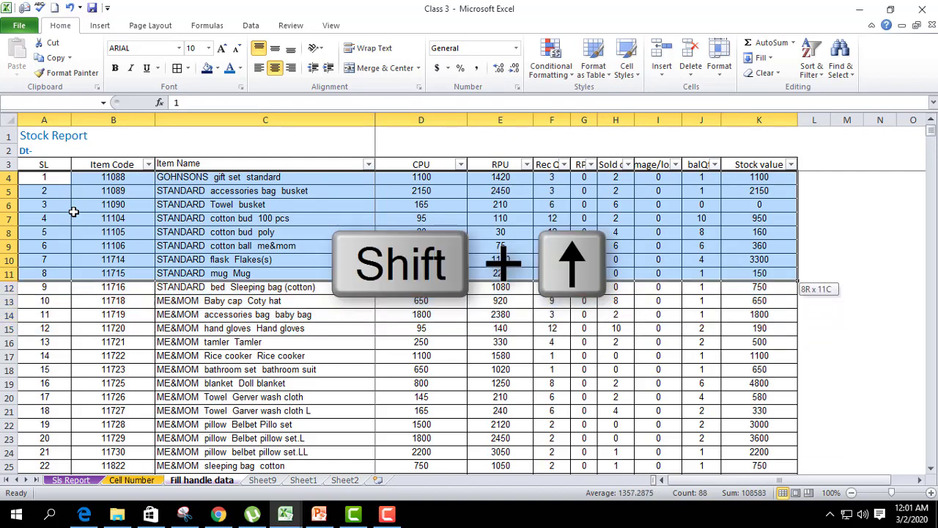
pyautogui.hotkey('shift', 'Down')
pyautogui.hotkey('shift', 'Down')
pyautogui.hotkey('shift', 'Down')
pyautogui.hotkey('shift', 'Down')
pyautogui.hotkey('shift', 'Down')
pyautogui.hotkey('shift', 'Down')
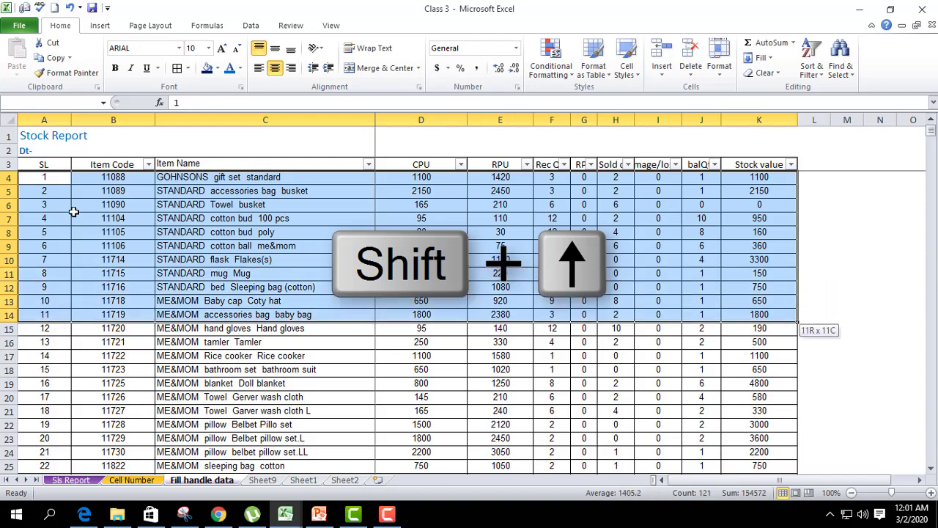
# Widen the selection to column K, then deselect and move to the Towel busket cell C6
pyautogui.hotkey('shift', 'Right')
pyautogui.hotkey('shift', 'Left')
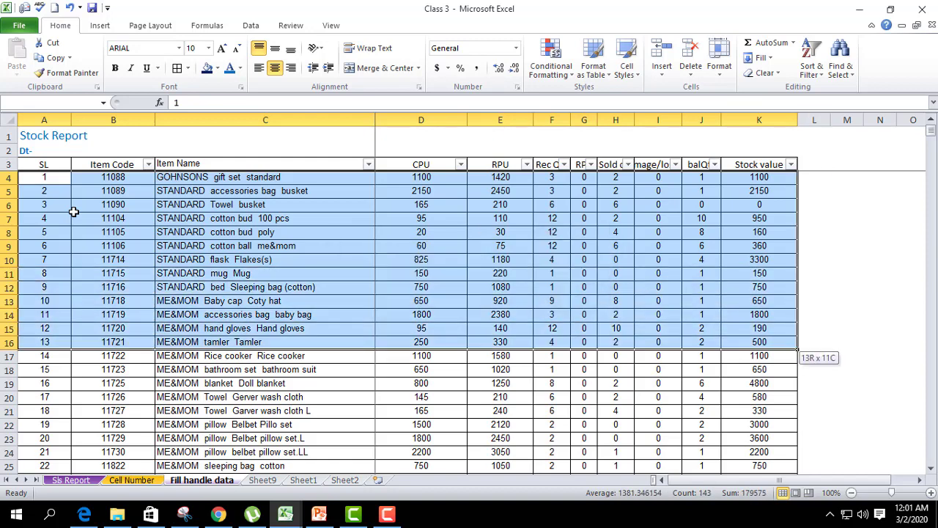
pyautogui.hotkey('shift', 'Left')
pyautogui.hotkey('shift', 'Right')
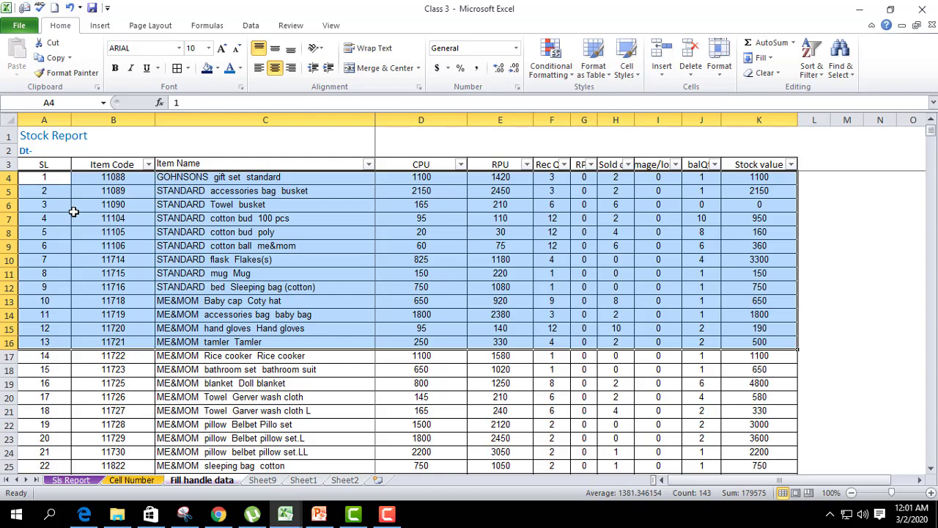
pyautogui.click(205, 261)
pyautogui.press('Up')
pyautogui.press('Up')
pyautogui.press('Up')
pyautogui.press('Up')
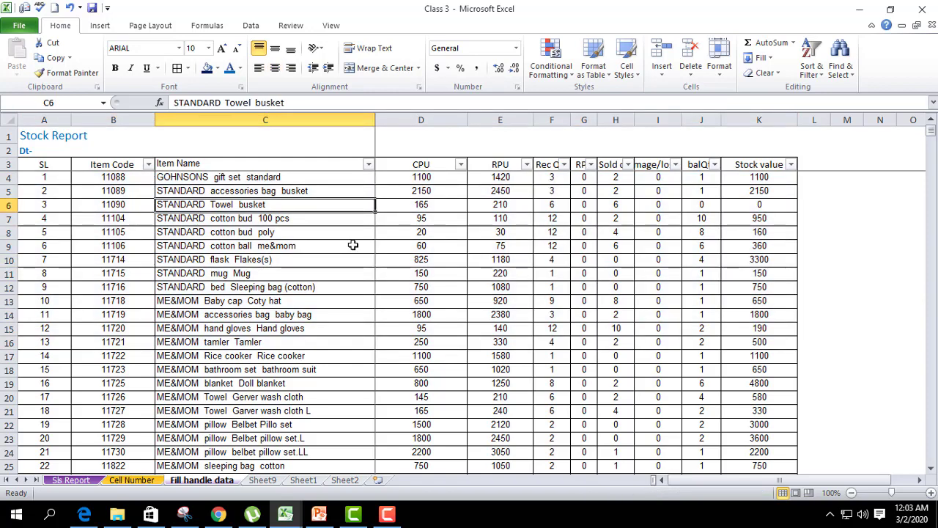
pyautogui.hotkey('ctrl', 'a')
pyautogui.press('BackSpace')
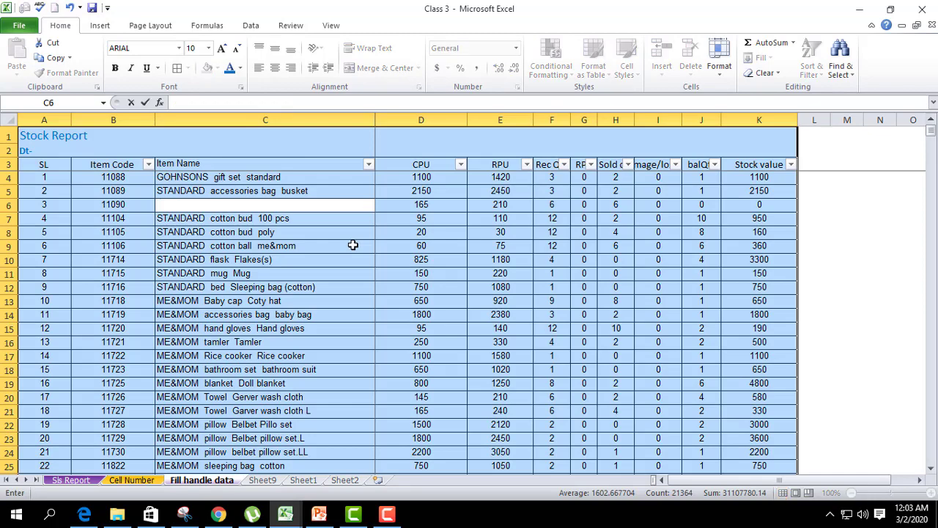
pyautogui.press('Escape')
pyautogui.click(364, 231)
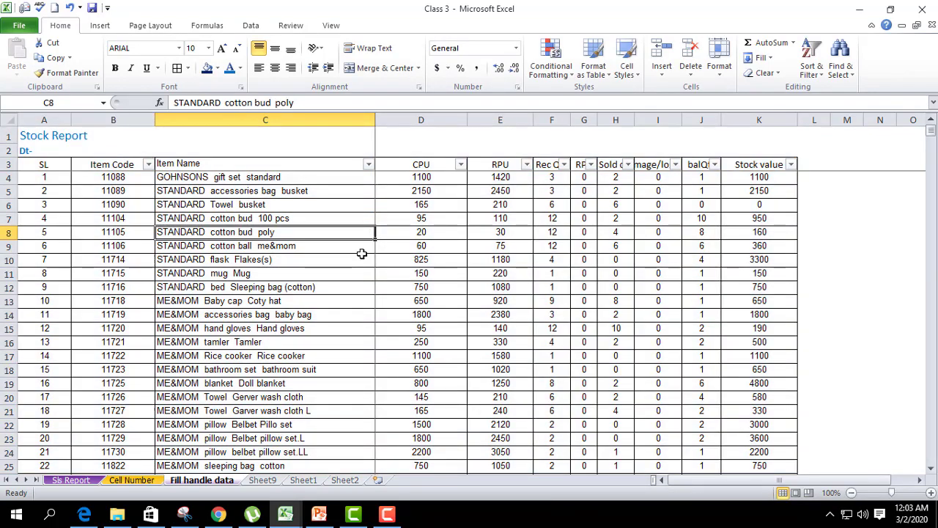
pyautogui.hotkey('ctrl', 'a')
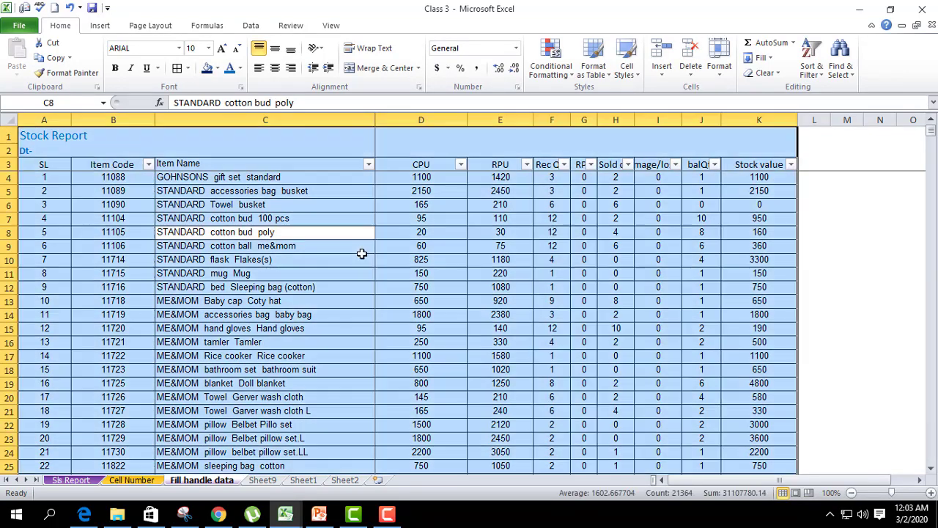
pyautogui.click(324, 214)
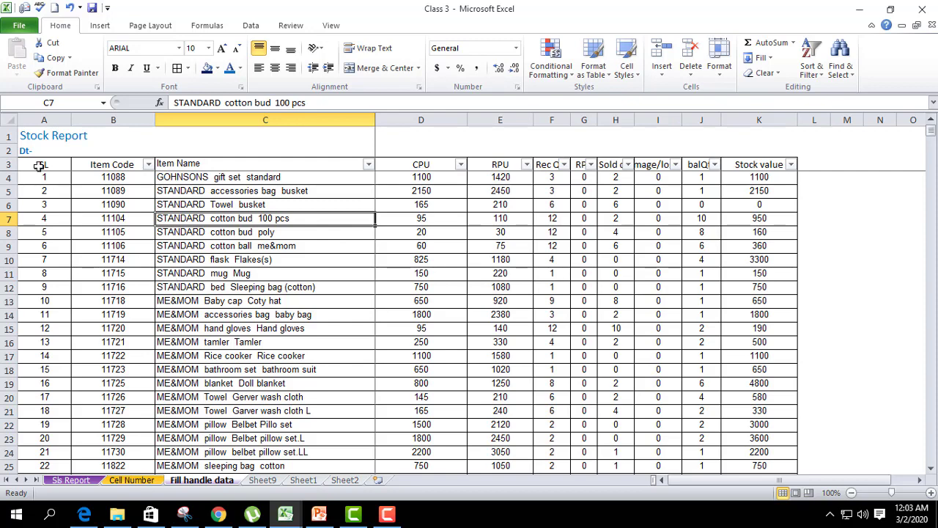
pyautogui.click(8, 119)
pyautogui.click(242, 299)
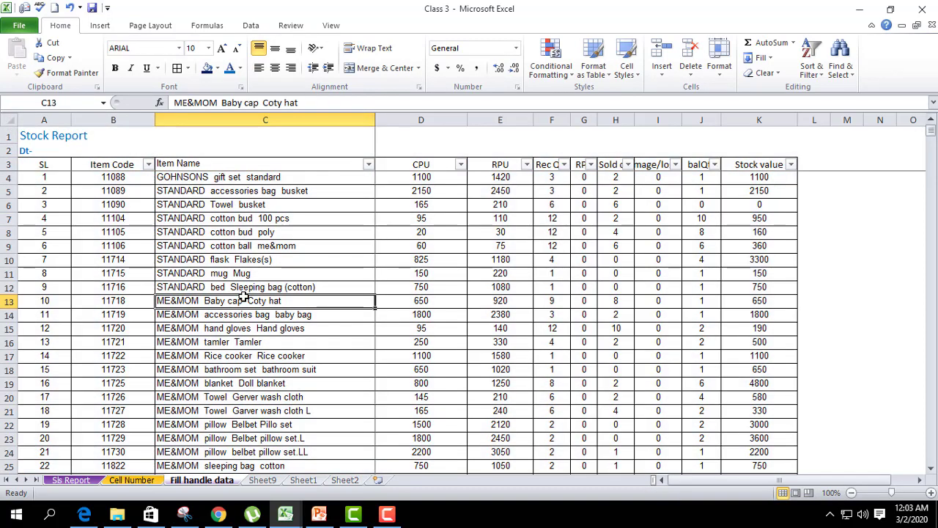
pyautogui.scroll(-18, 248, 344)
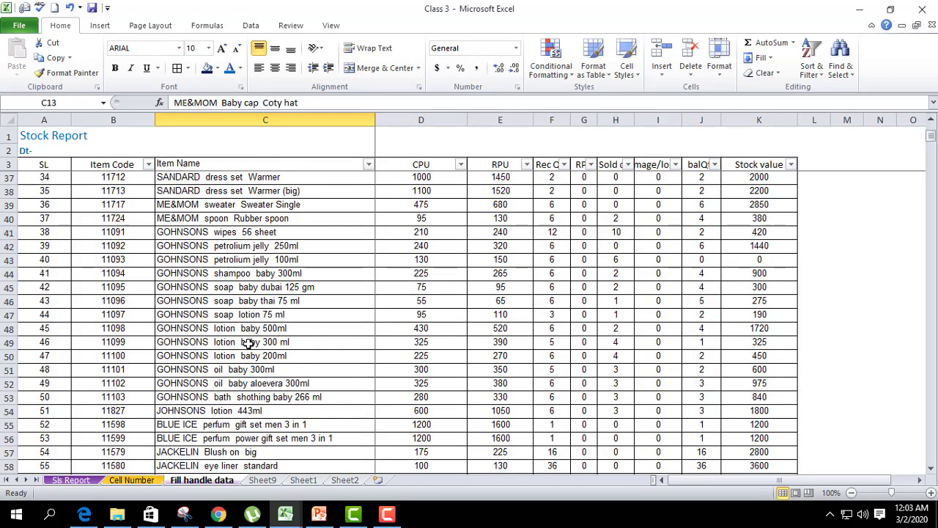
pyautogui.scroll(-13, 249, 345)
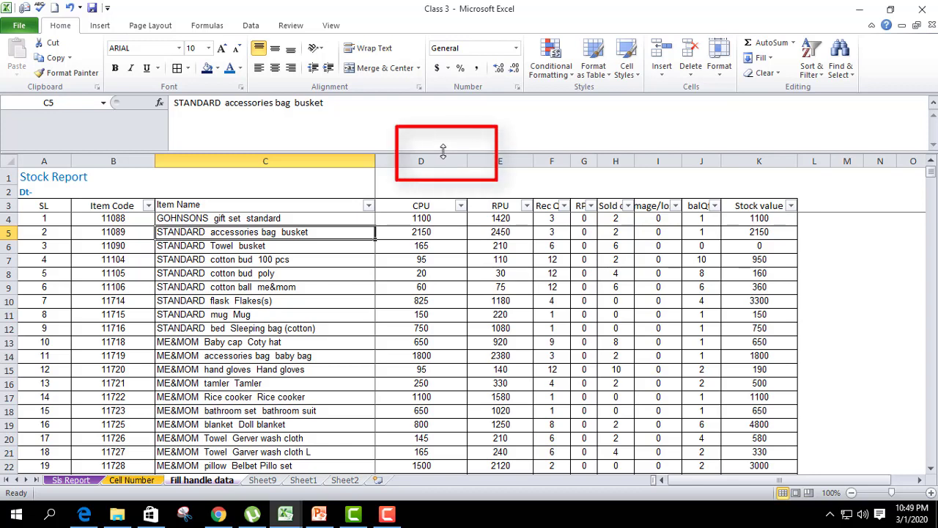
# Expand the formula bar to several lines, collapse it back, and select cell C4
pyautogui.moveTo(443, 151)
pyautogui.mouseDown()
pyautogui.moveTo(441, 219)
pyautogui.moveTo(465, 293)
pyautogui.moveTo(465, 330)
pyautogui.moveTo(470, 178)
pyautogui.moveTo(455, 273)
pyautogui.moveTo(460, 121)
pyautogui.moveTo(462, 141)
pyautogui.mouseUp()
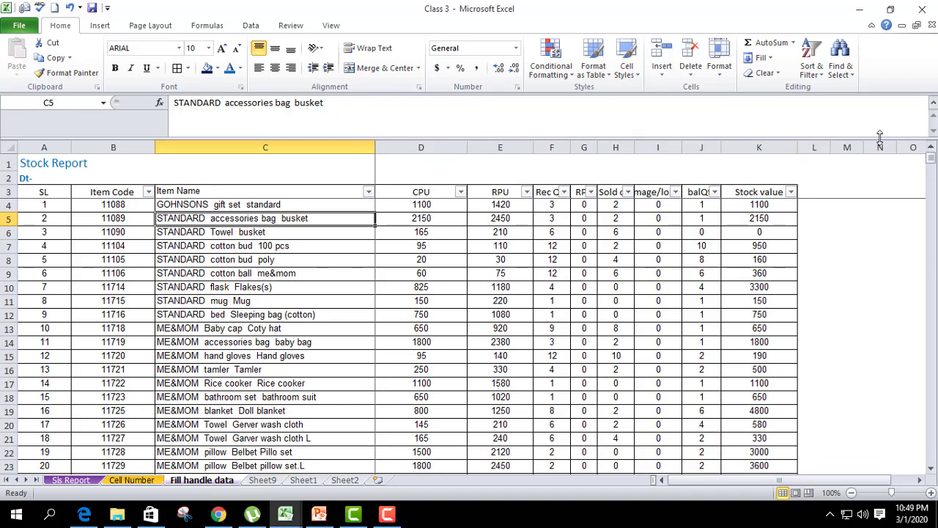
pyautogui.click(933, 106)
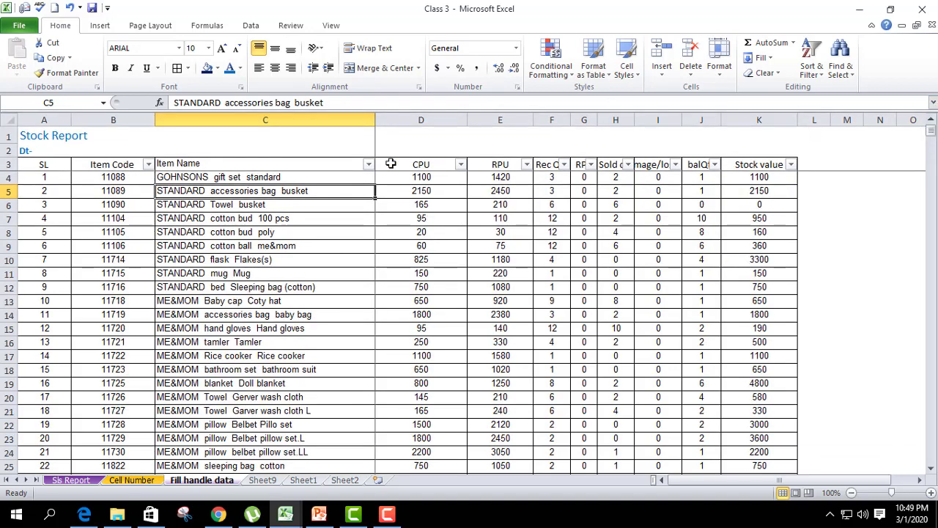
pyautogui.click(321, 232)
pyautogui.press('Up')
pyautogui.press('Up')
pyautogui.press('Up')
pyautogui.press('Up')
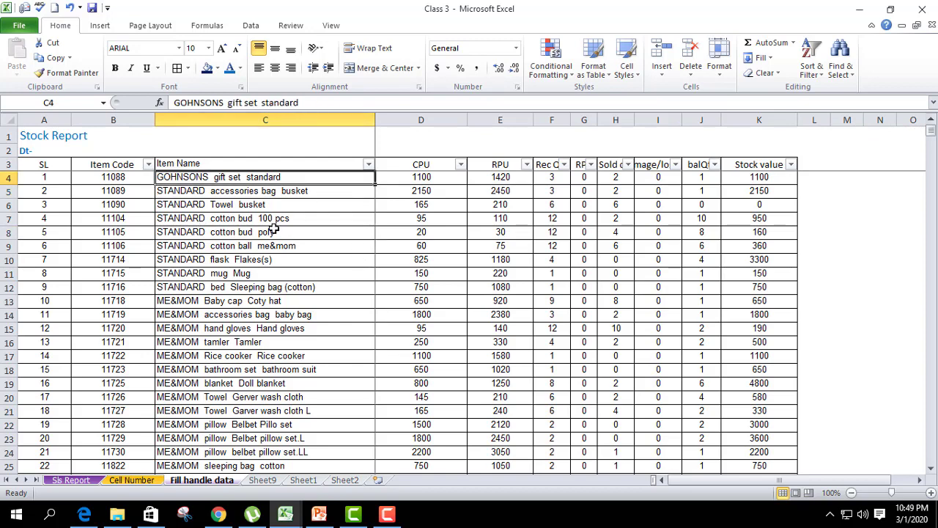
# Bring up Sheet9 with the Rahmania Enterprise retailer table
pyautogui.click(261, 480)
pyautogui.hotkey('ctrl', 'pageup')
pyautogui.click(262, 480)
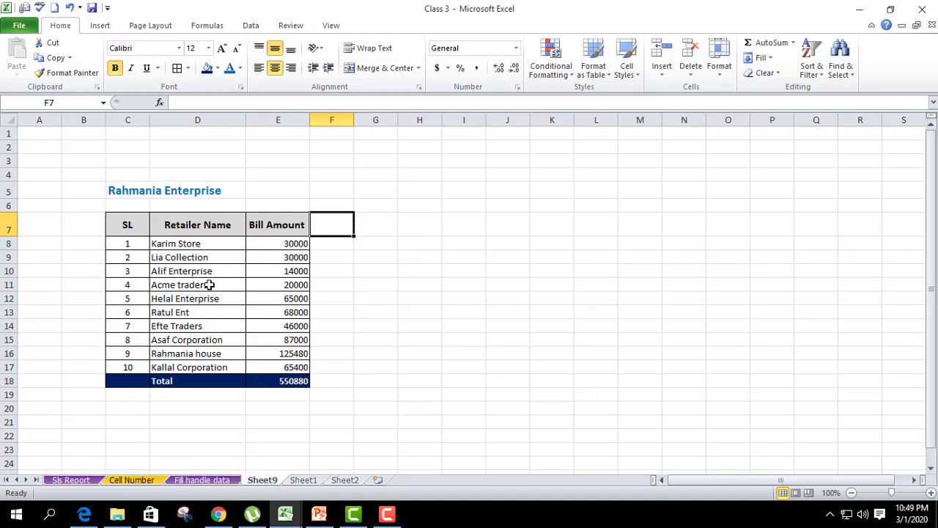
# Edit header D7 to read 'Retailer Name (Badda, Dhaka)' and commit the entry
pyautogui.click(192, 272)
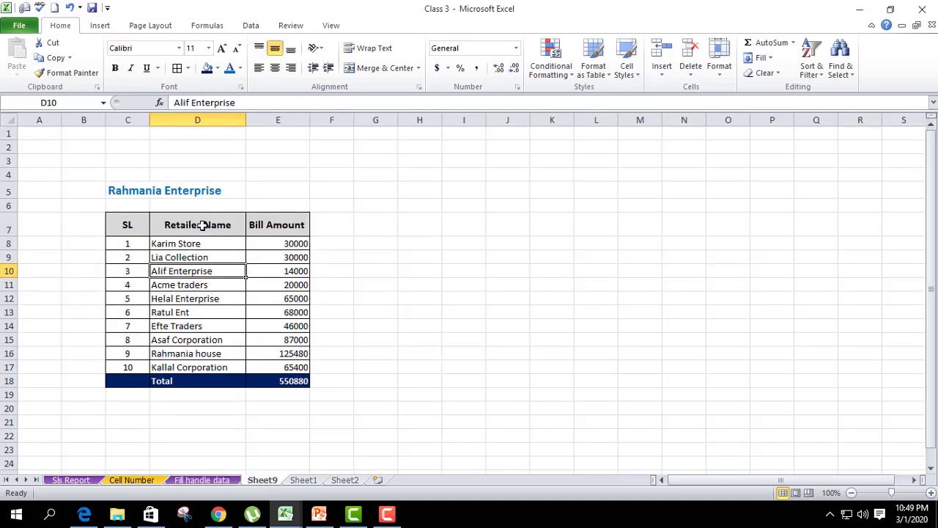
pyautogui.click(232, 228)
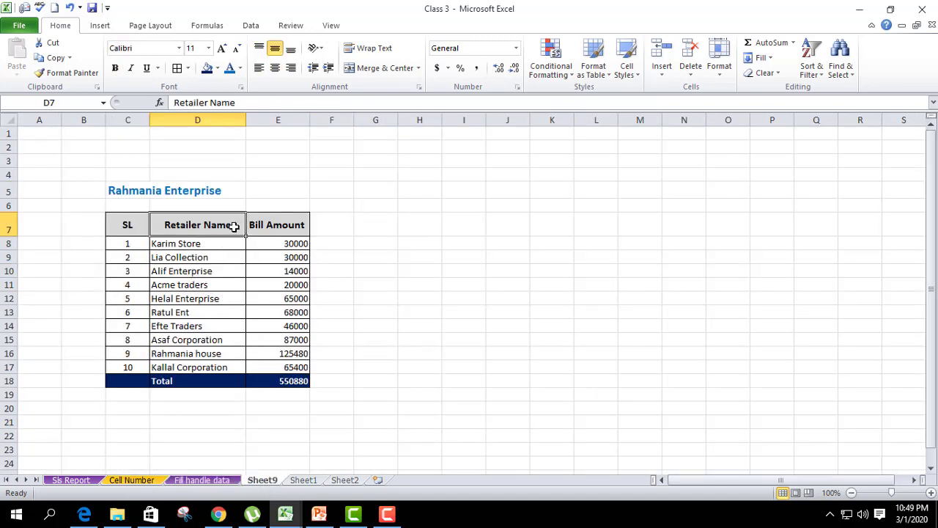
pyautogui.doubleClick(233, 226)
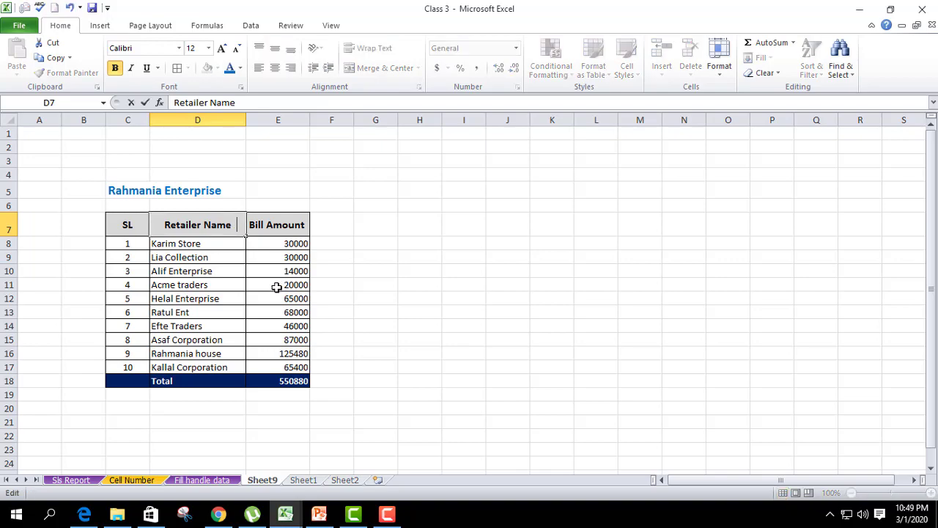
pyautogui.write('(')
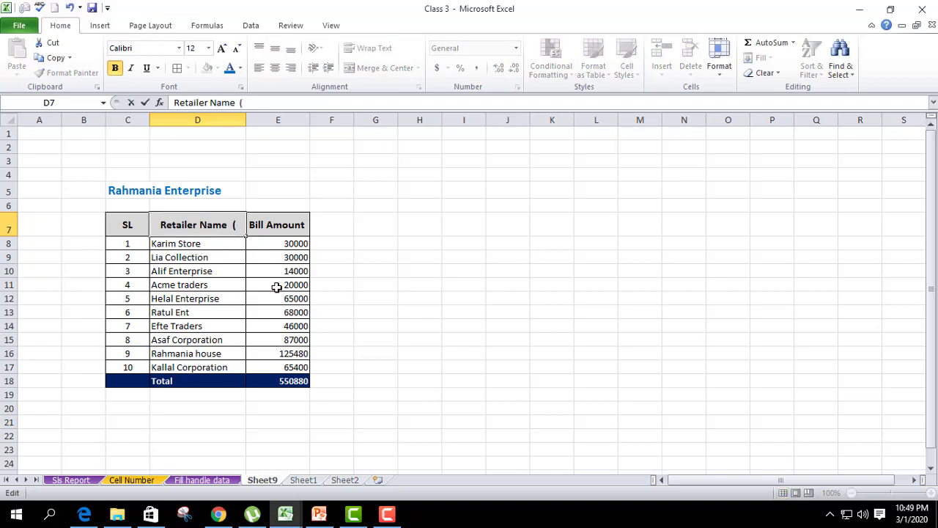
pyautogui.write('Dh')
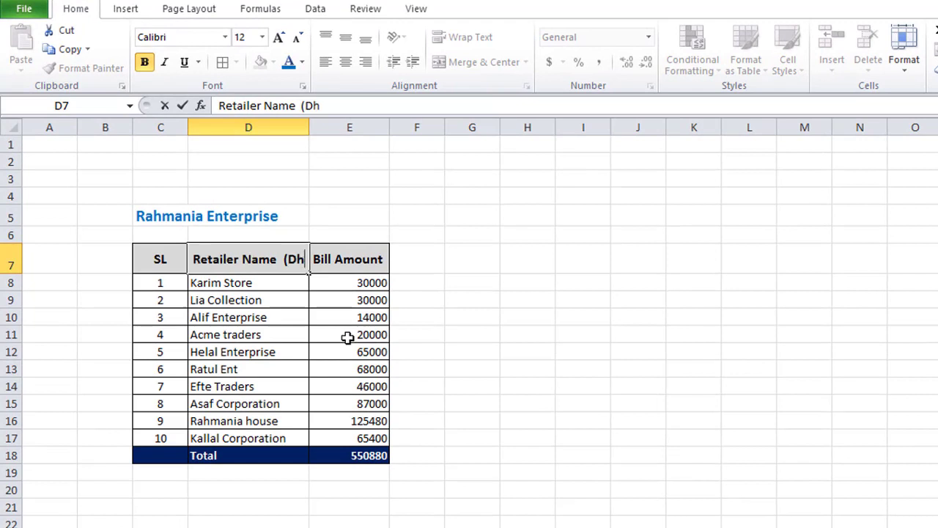
pyautogui.press('BackSpace')
pyautogui.press('BackSpace')
pyautogui.write('B')
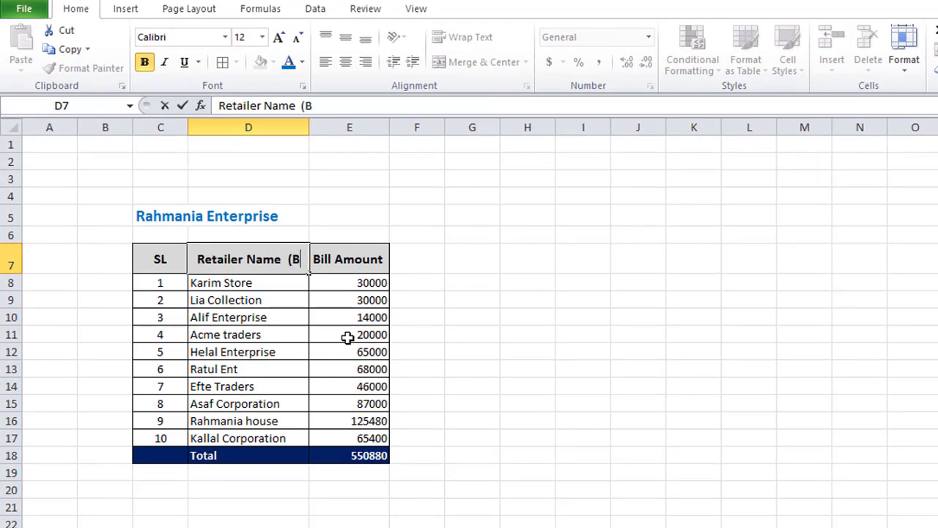
pyautogui.write('adda')
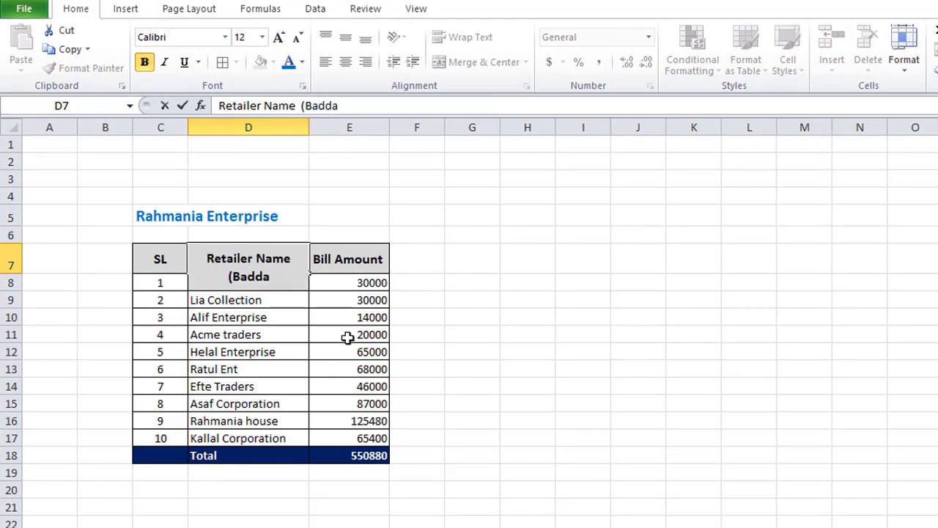
pyautogui.write(', Dh')
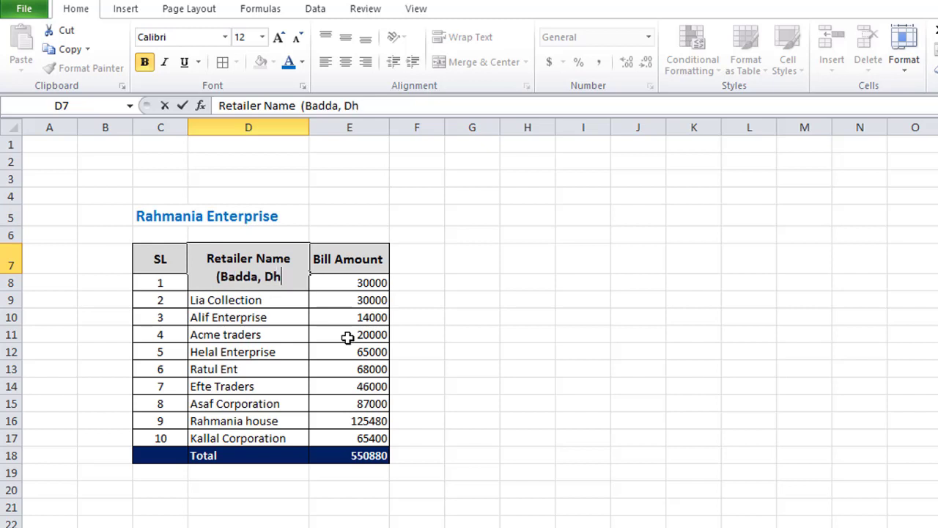
pyautogui.write('aka')
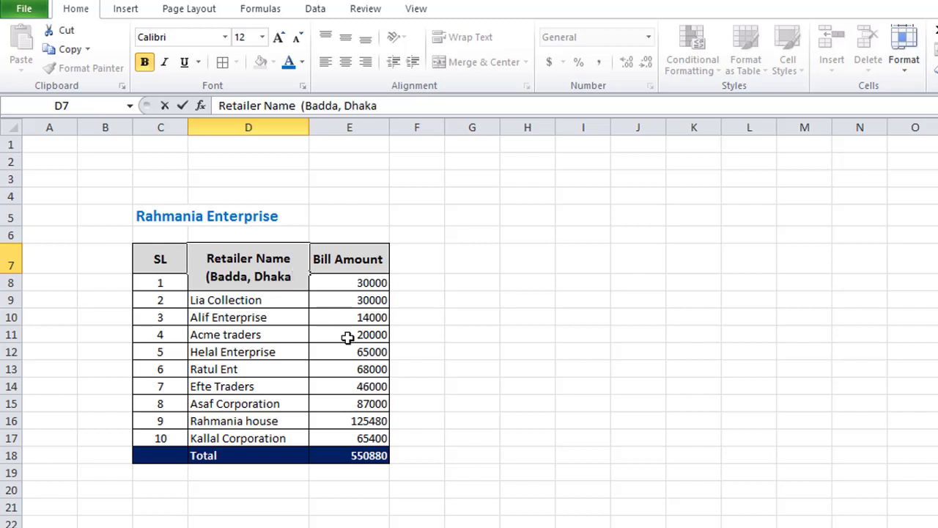
pyautogui.write(')')
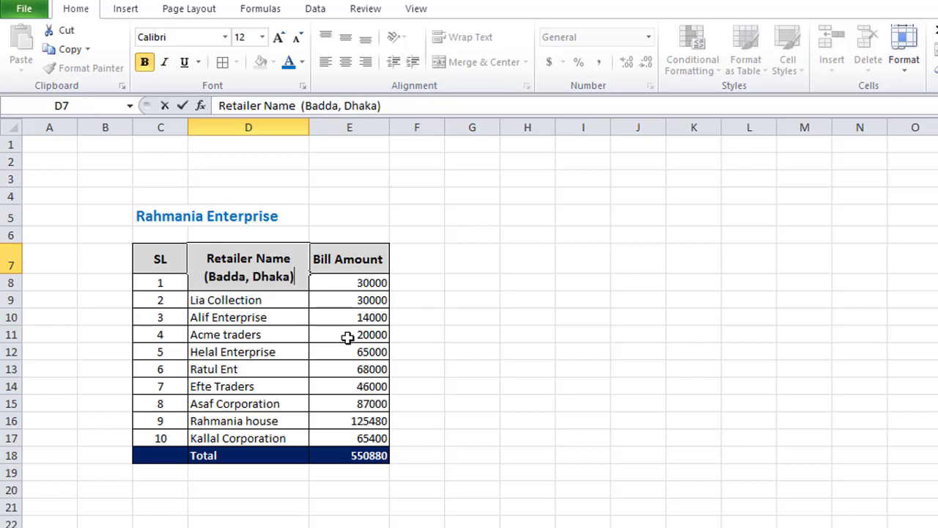
pyautogui.click(396, 355)
# Turn off wrapping on the D7 header, left-align it, and inspect its full text
pyautogui.click(286, 270)
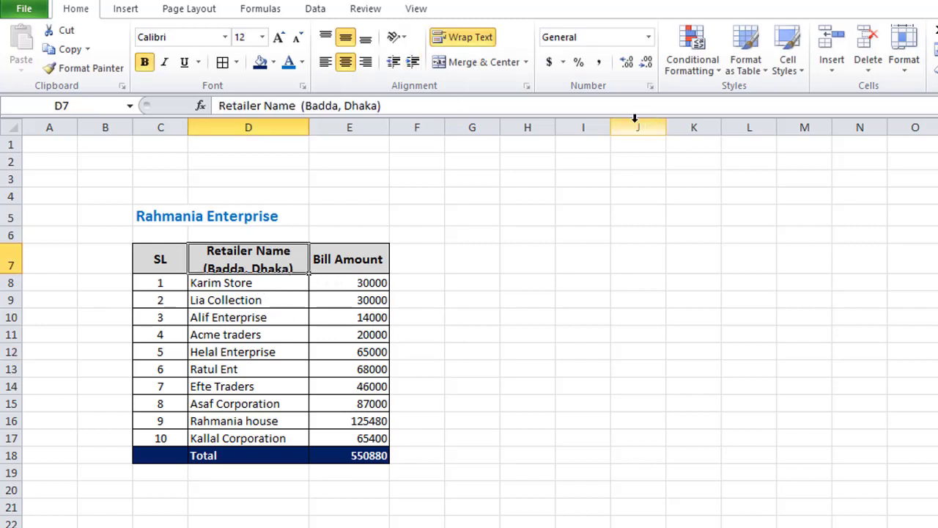
pyautogui.click(470, 37)
pyautogui.click(425, 319)
pyautogui.click(249, 262)
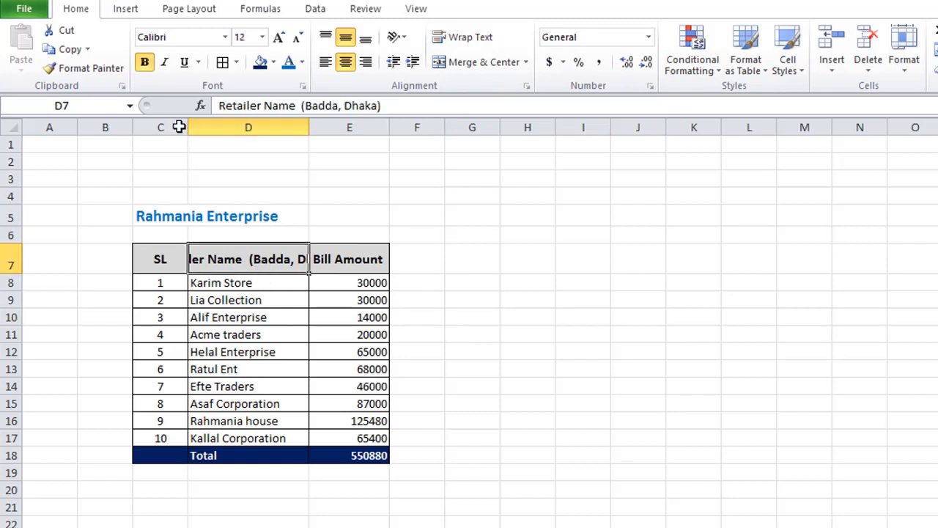
pyautogui.click(324, 61)
pyautogui.click(579, 318)
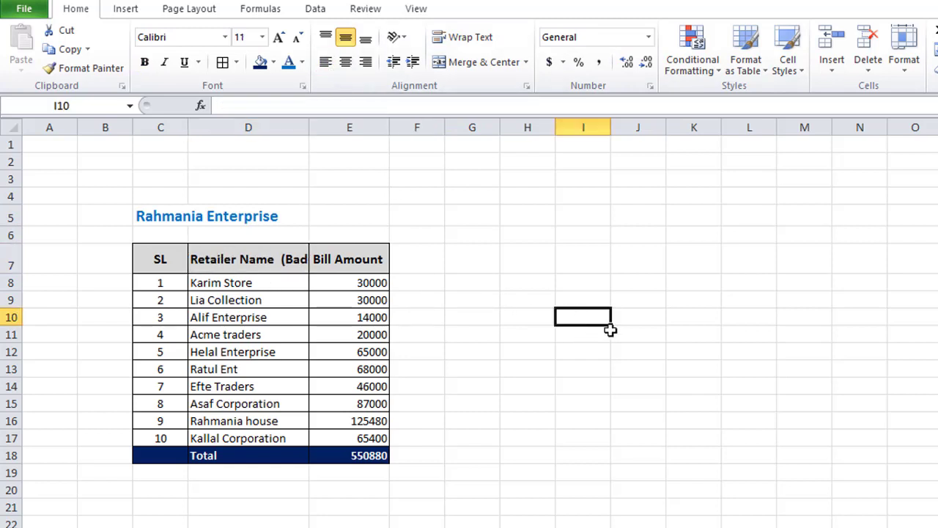
pyautogui.click(281, 262)
pyautogui.doubleClick(281, 262)
pyautogui.click(614, 328)
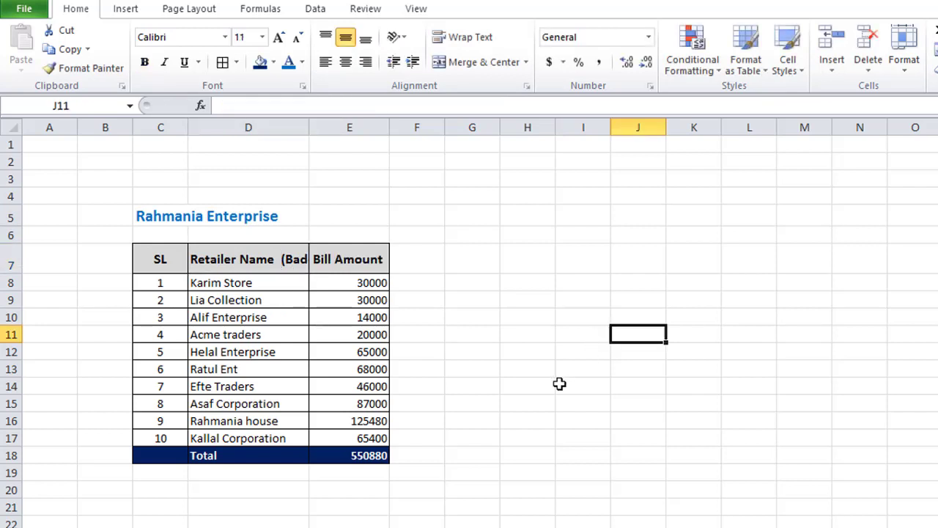
# Wrap the D7 header onto two lines, auto-fit row 7's height, and centre the text
pyautogui.click(282, 262)
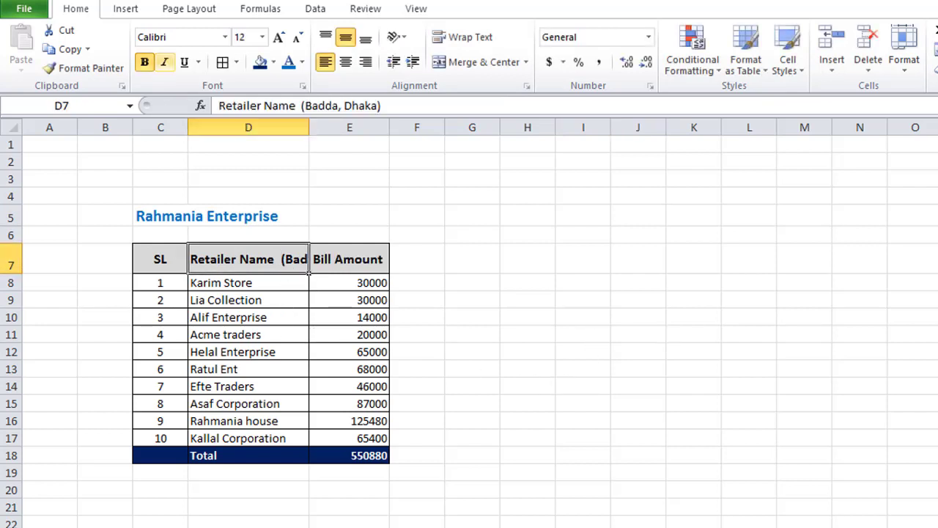
pyautogui.click(458, 41)
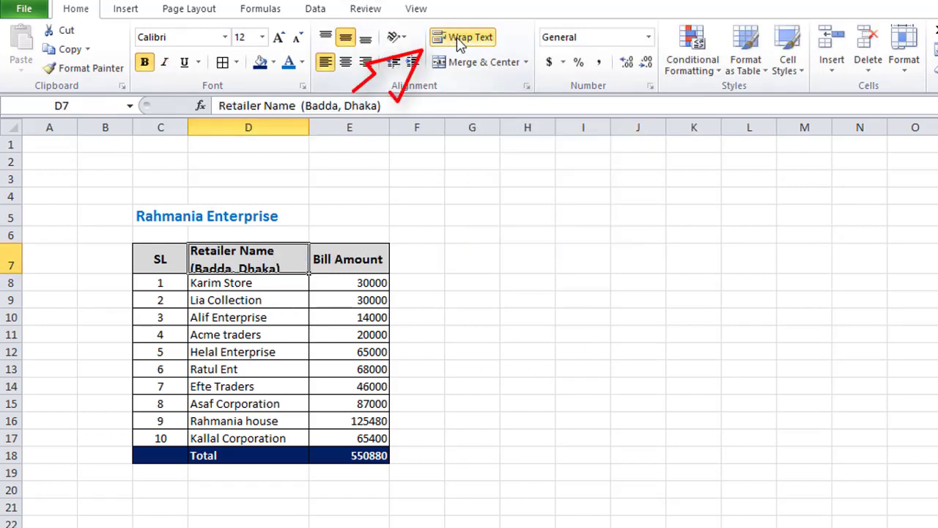
pyautogui.doubleClick(10, 272)
pyautogui.click(380, 392)
pyautogui.click(276, 276)
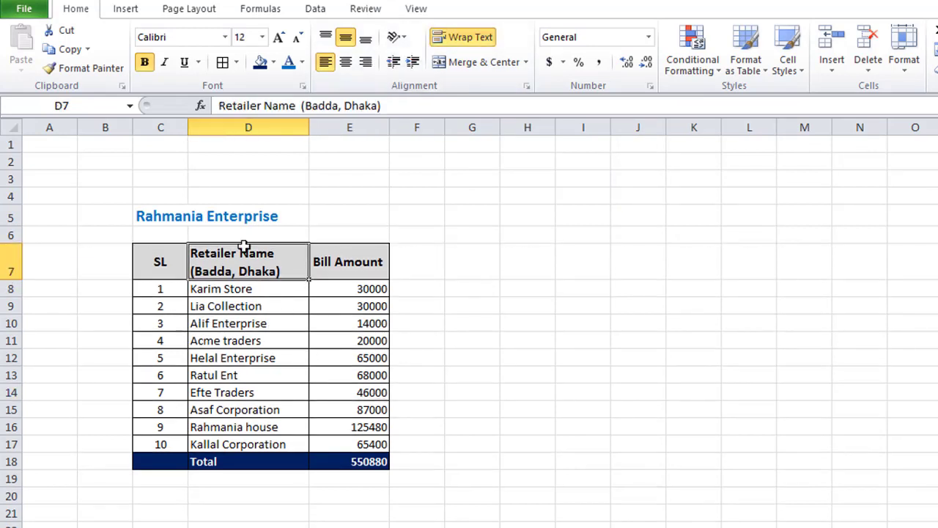
pyautogui.click(346, 61)
pyautogui.click(473, 380)
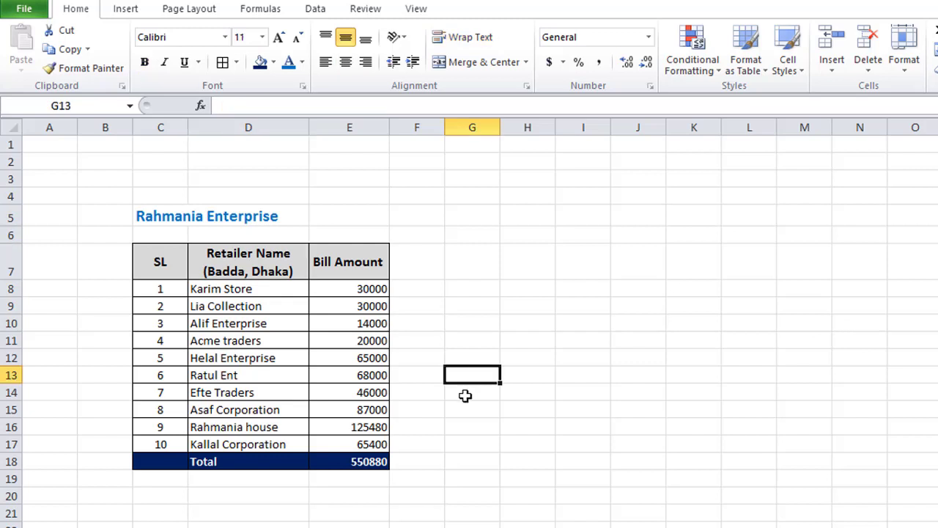
# Undo the wrap and centring, then break the D7 header with Alt+Enter before '(Badda, Dhaka)'
pyautogui.hotkey('ctrl', 'z')
pyautogui.hotkey('ctrl', 'z')
pyautogui.hotkey('ctrl', 'z')
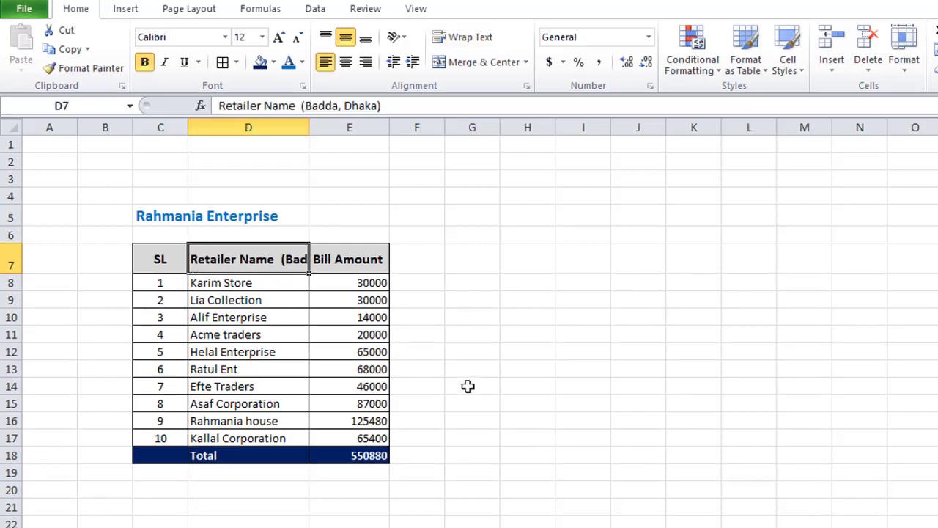
pyautogui.hotkey('ctrl', 'z')
pyautogui.doubleClick(256, 258)
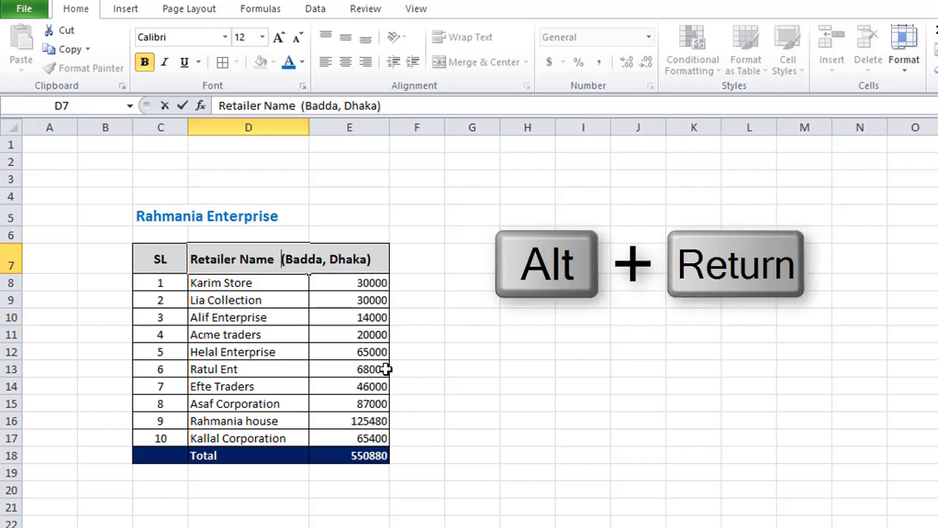
pyautogui.hotkey('alt', 'Return')
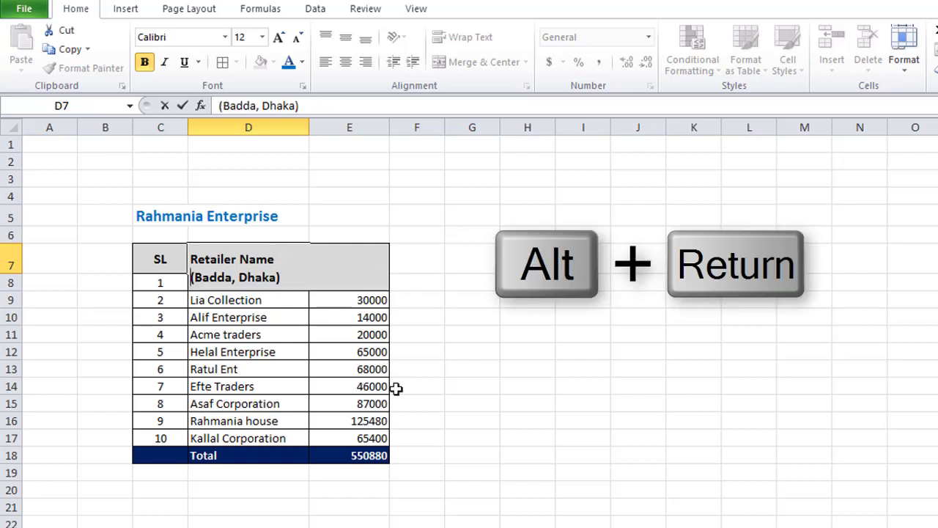
pyautogui.click(476, 305)
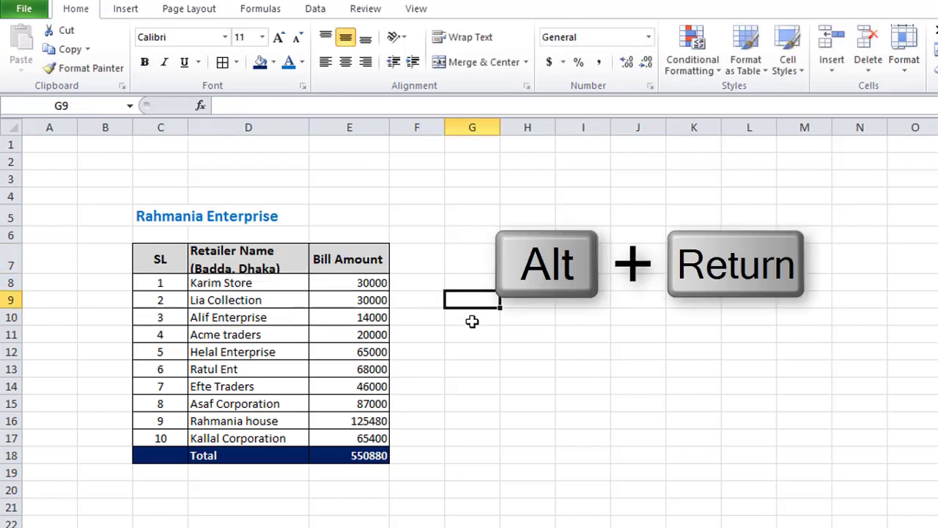
pyautogui.click(283, 268)
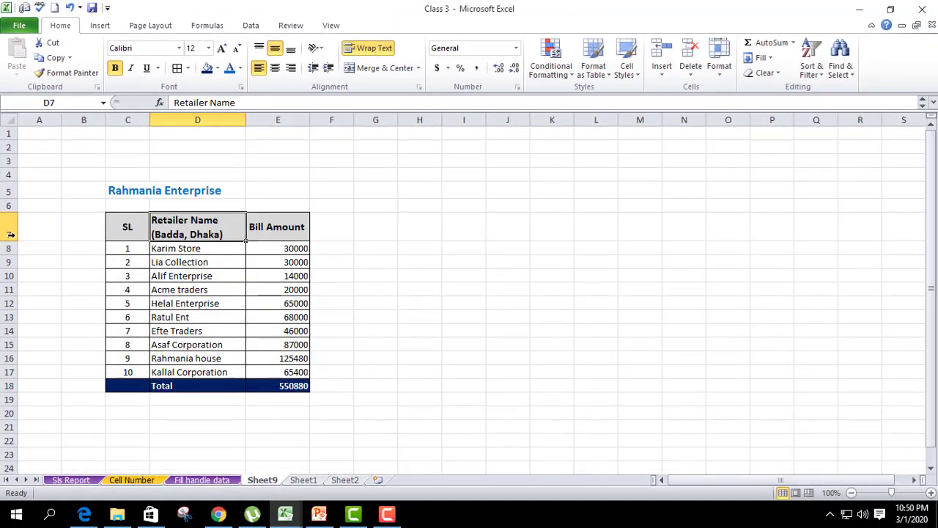
pyautogui.click(431, 273)
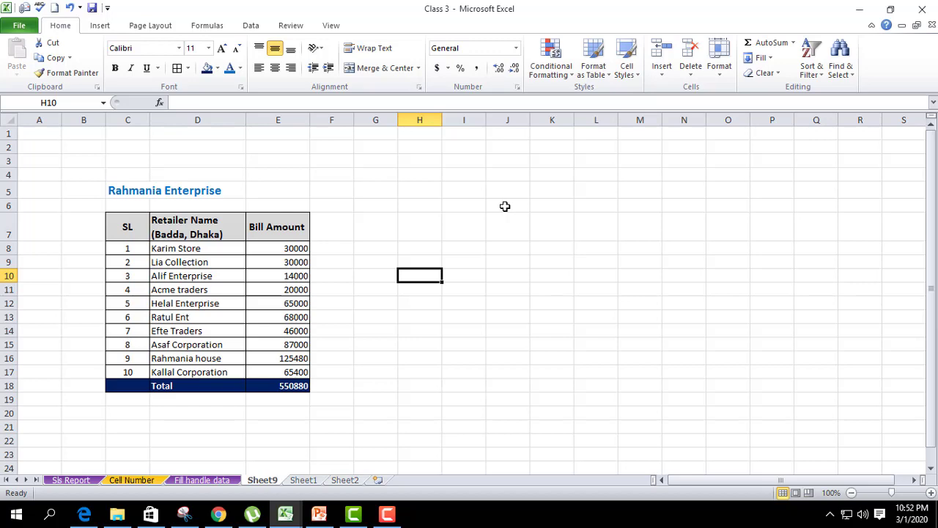
pyautogui.click(865, 13)
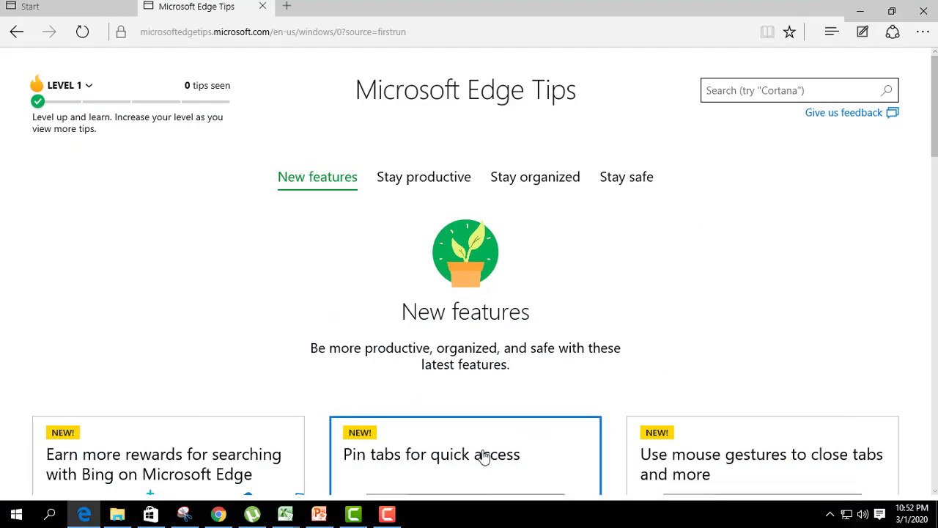
pyautogui.click(860, 10)
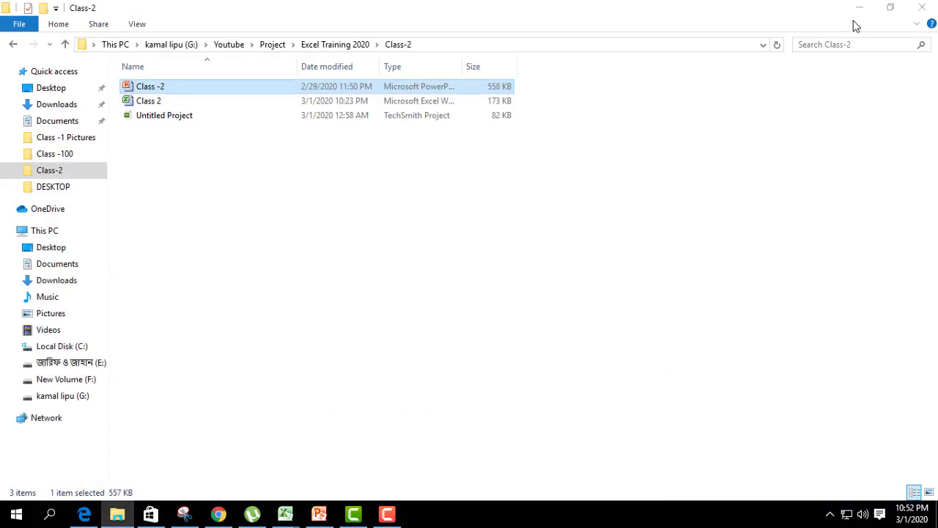
pyautogui.click(860, 8)
pyautogui.click(858, 9)
pyautogui.click(856, 9)
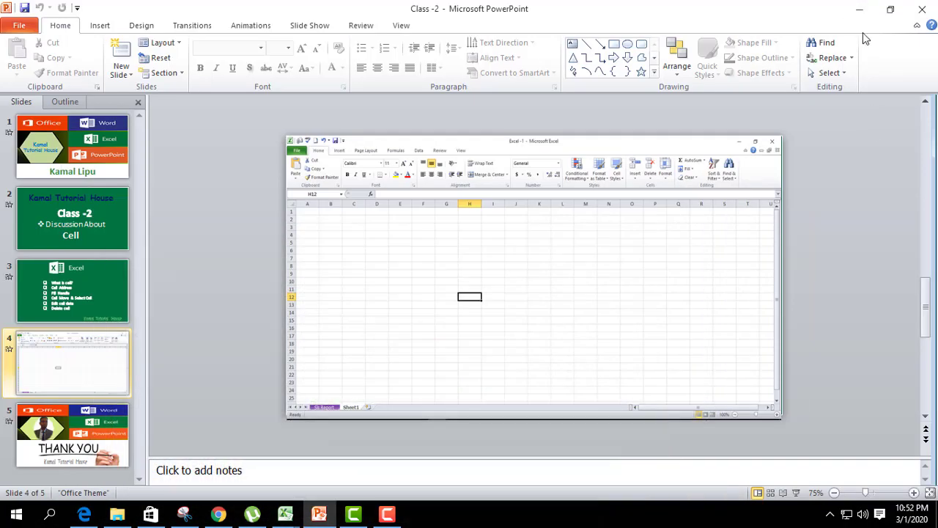
pyautogui.click(860, 9)
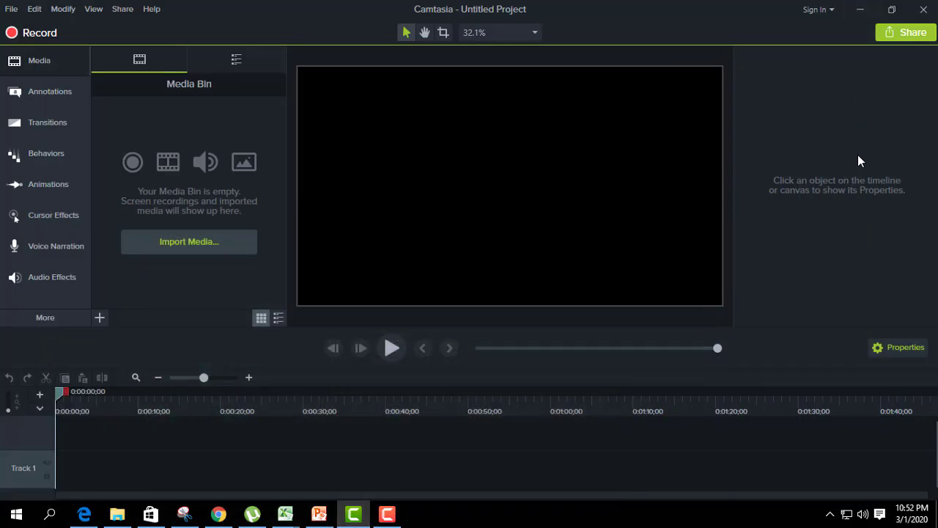
pyautogui.click(861, 10)
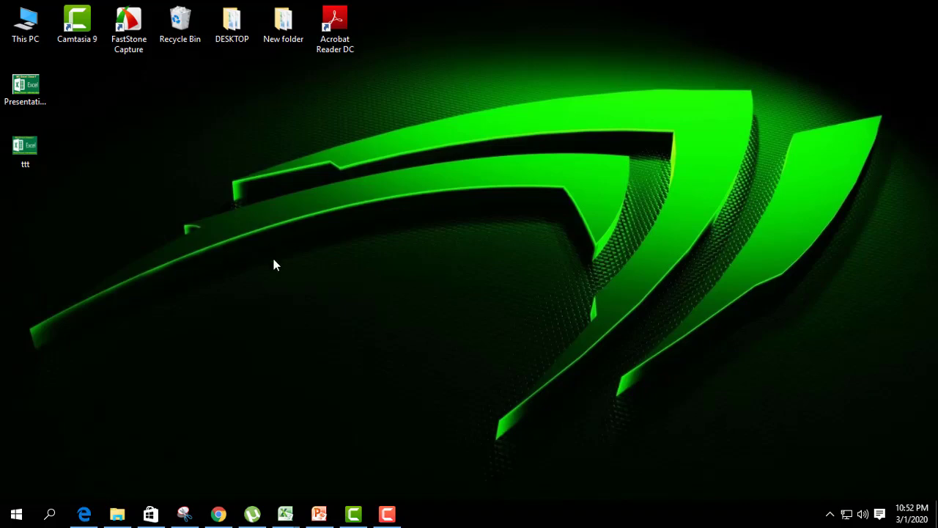
pyautogui.click(387, 514)
pyautogui.click(387, 514)
pyautogui.click(321, 515)
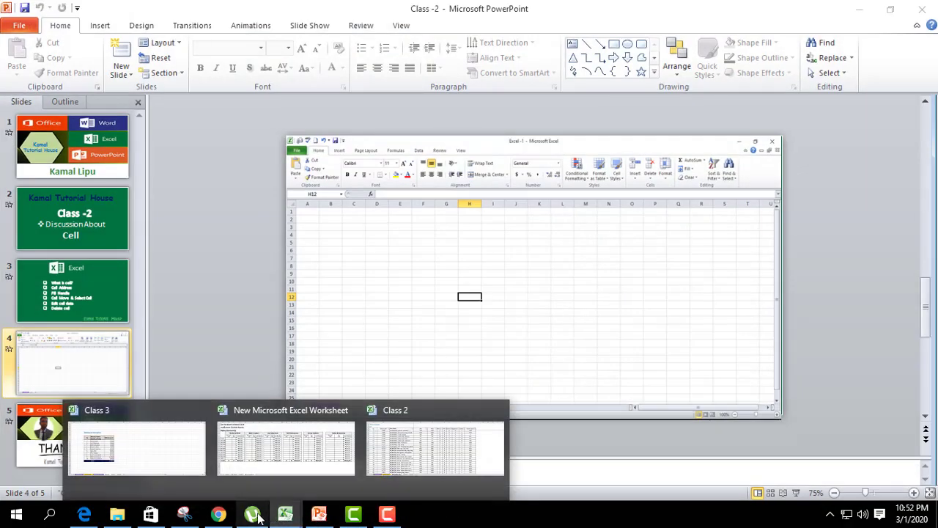
pyautogui.click(252, 514)
pyautogui.click(219, 515)
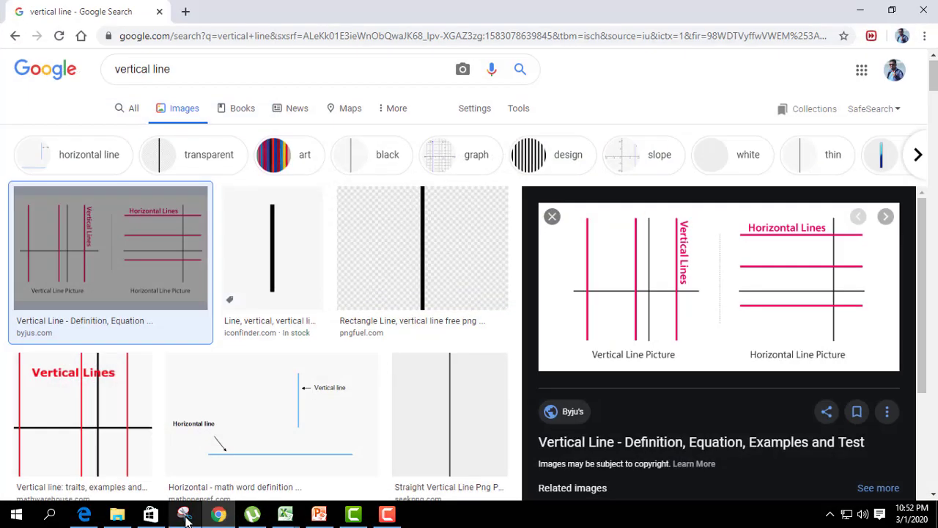
pyautogui.click(150, 514)
pyautogui.click(117, 514)
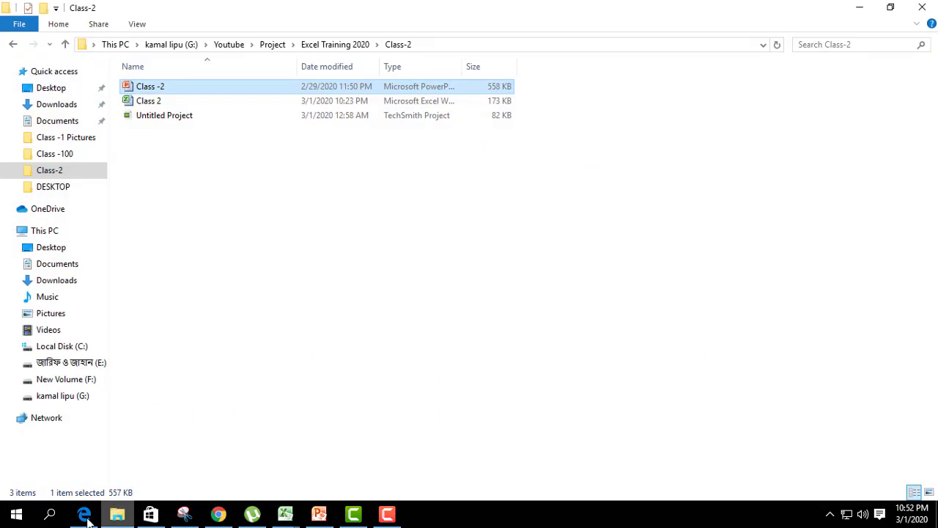
pyautogui.click(71, 478)
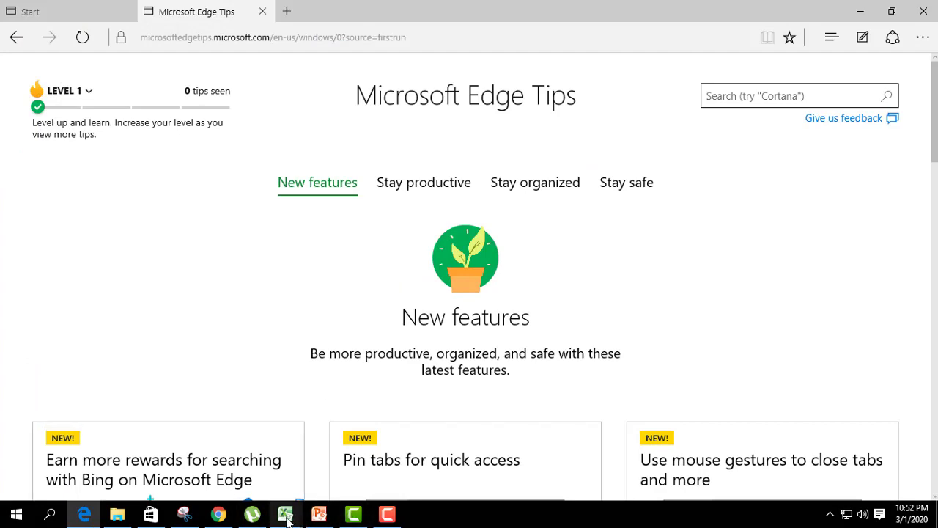
pyautogui.moveTo(286, 516)
pyautogui.click(168, 486)
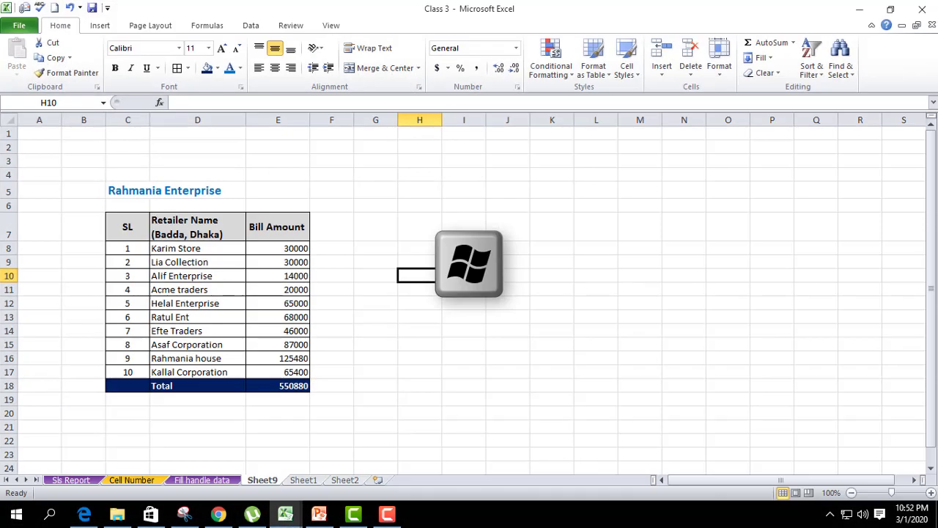
pyautogui.click(509, 209)
pyautogui.press('super+d')
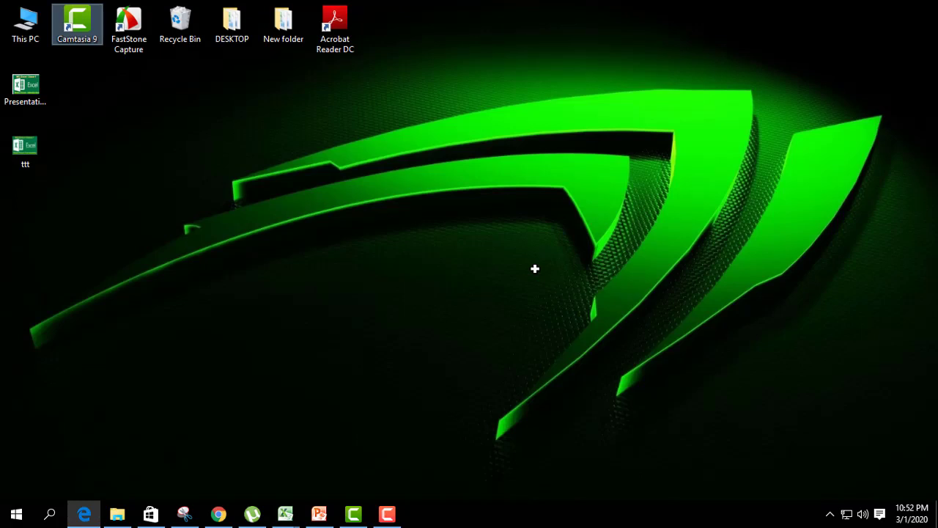
pyautogui.click(285, 513)
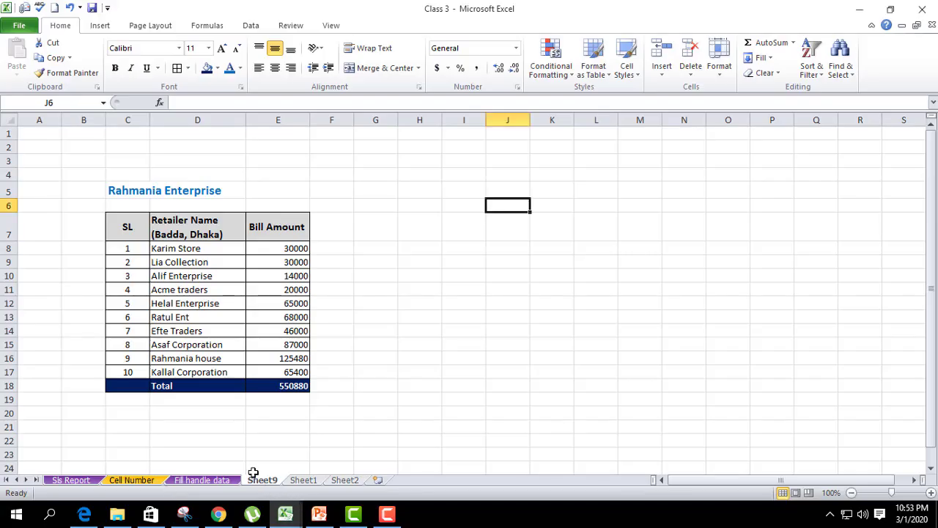